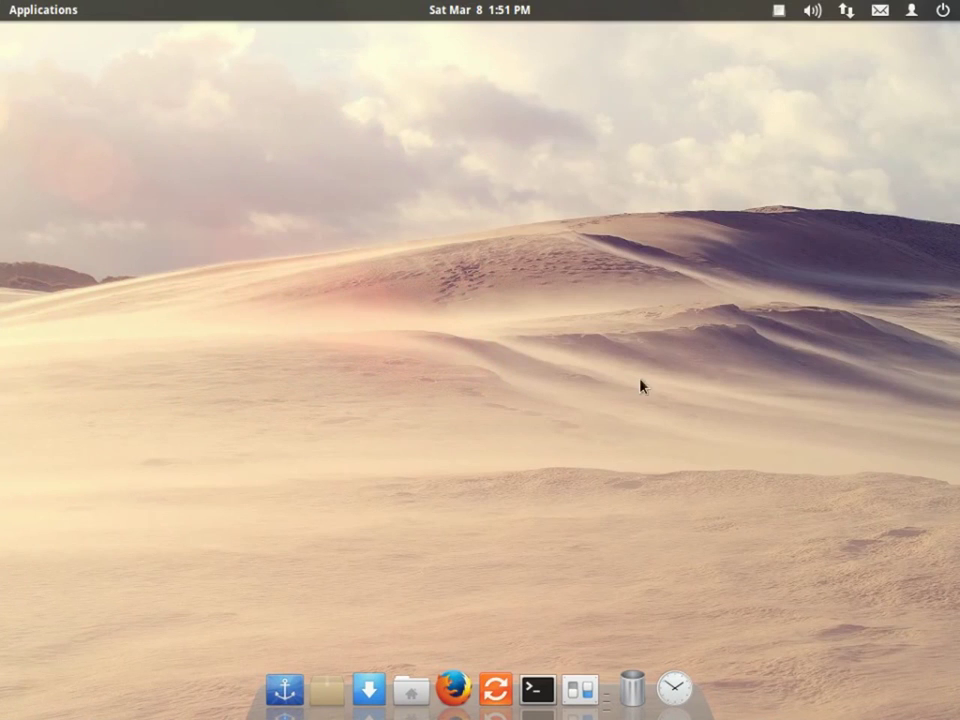
- Open System Settings and move its window around the desktop
{"action": "left_click", "coordinate": [570, 688]}
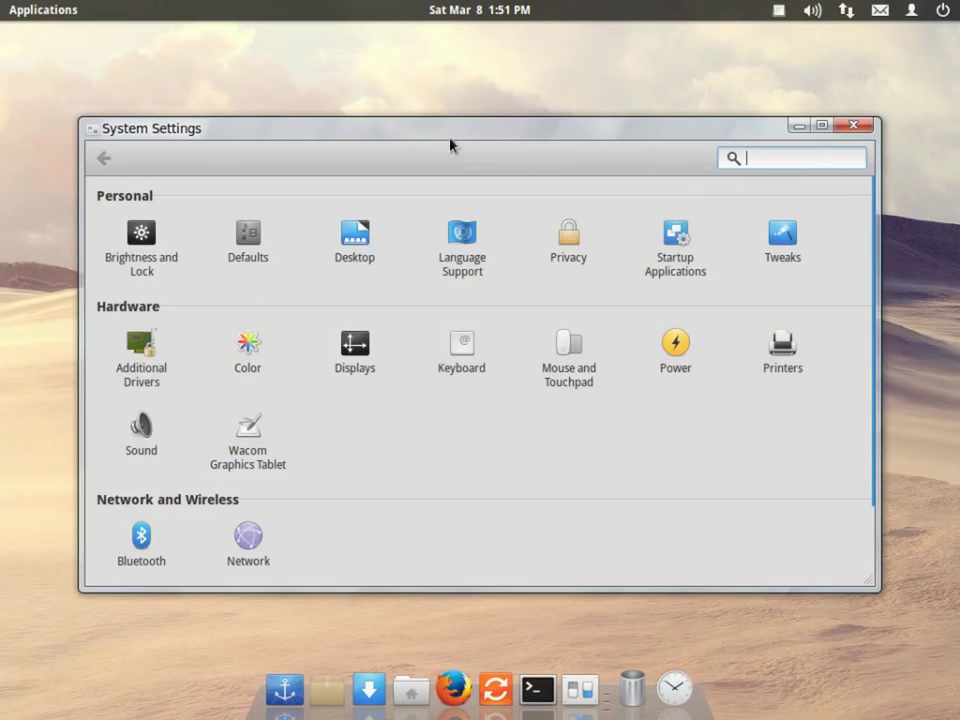
{"action": "left_click_drag", "start_coordinate": [450, 144], "coordinate": [460, 215]}
{"action": "left_click_drag", "start_coordinate": [564, 199], "coordinate": [566, 204]}
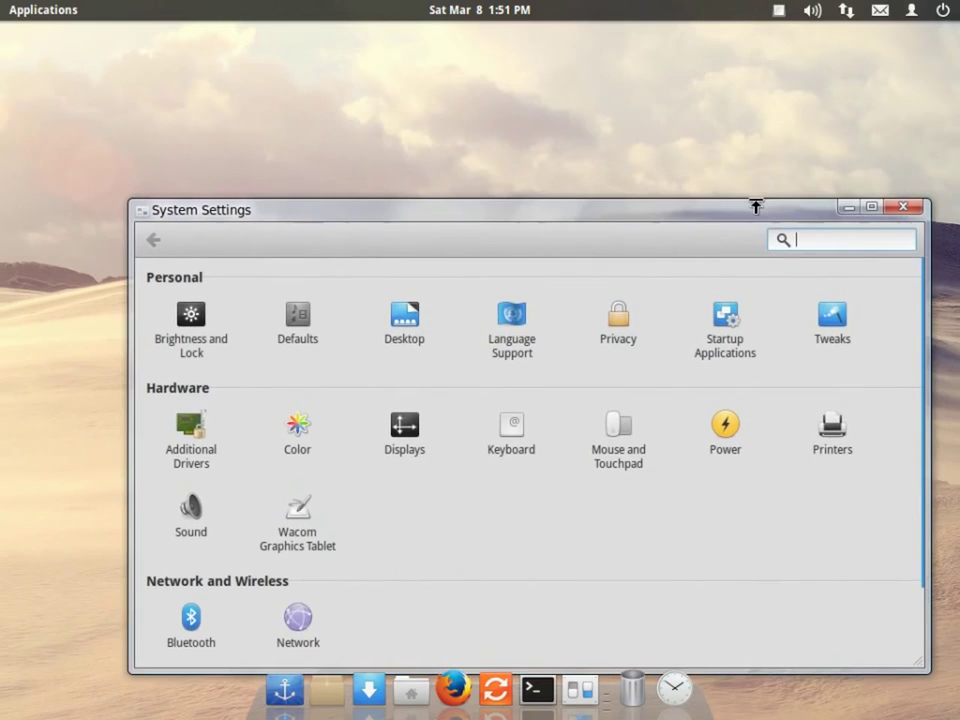
{"action": "left_click_drag", "start_coordinate": [793, 222], "coordinate": [733, 116]}
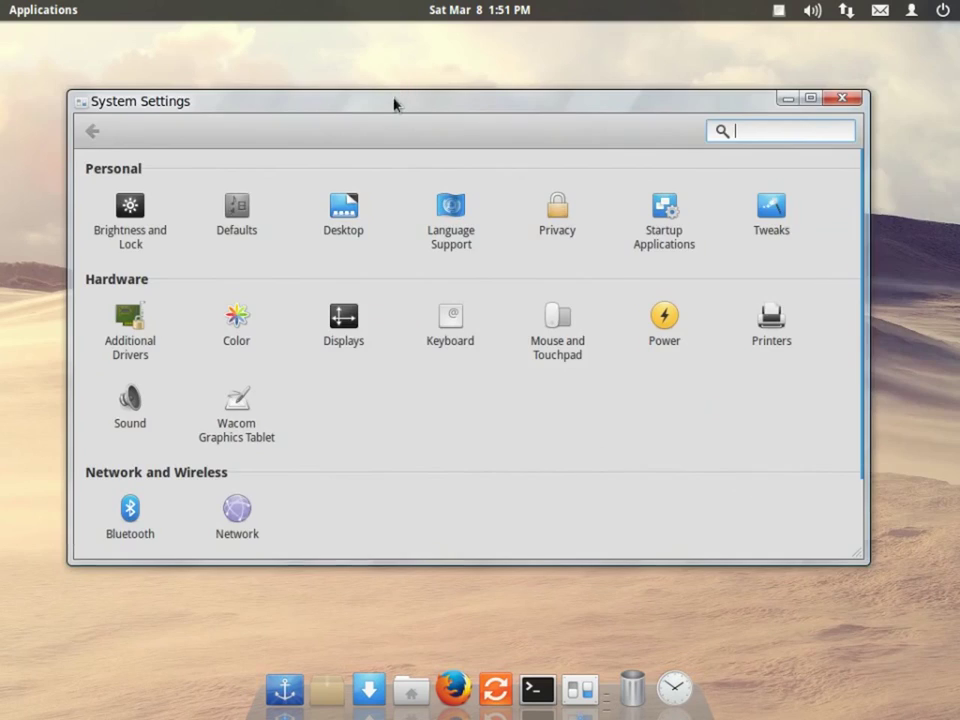
{"action": "left_click_drag", "start_coordinate": [394, 101], "coordinate": [446, 121]}
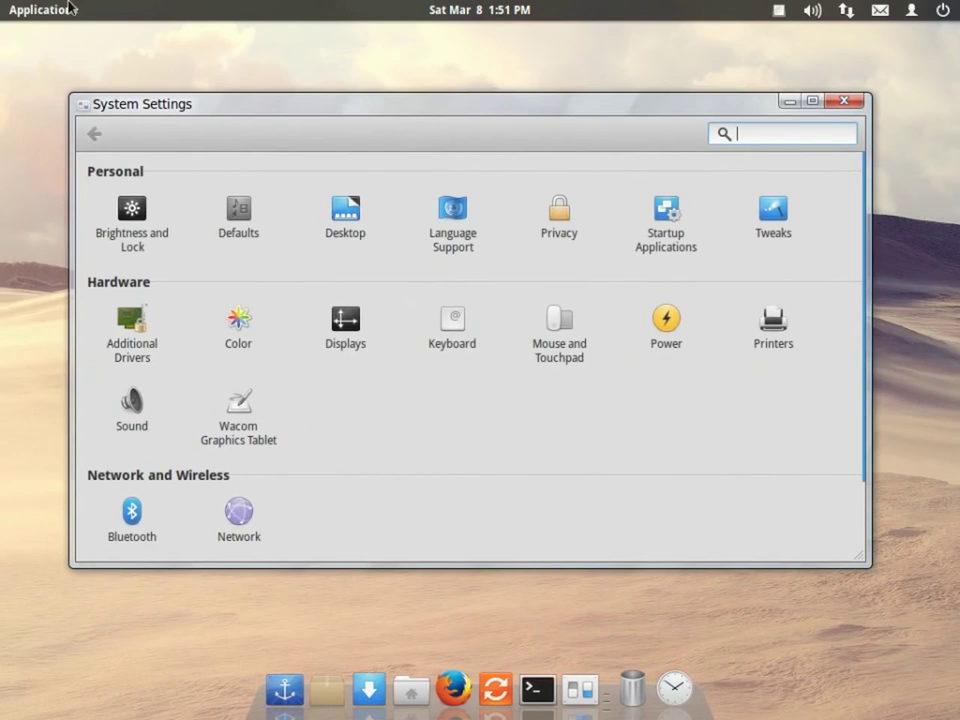
- Minimize the System Settings window and restore it
{"action": "left_click", "coordinate": [574, 676]}
{"action": "right_click", "coordinate": [580, 682]}
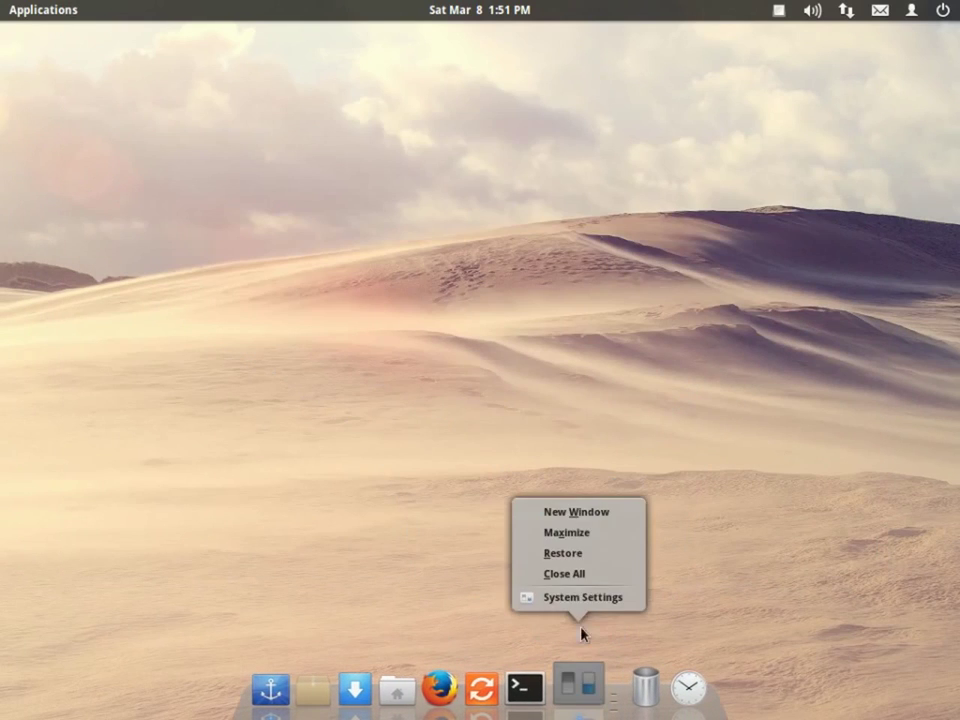
{"action": "left_click", "coordinate": [596, 523]}
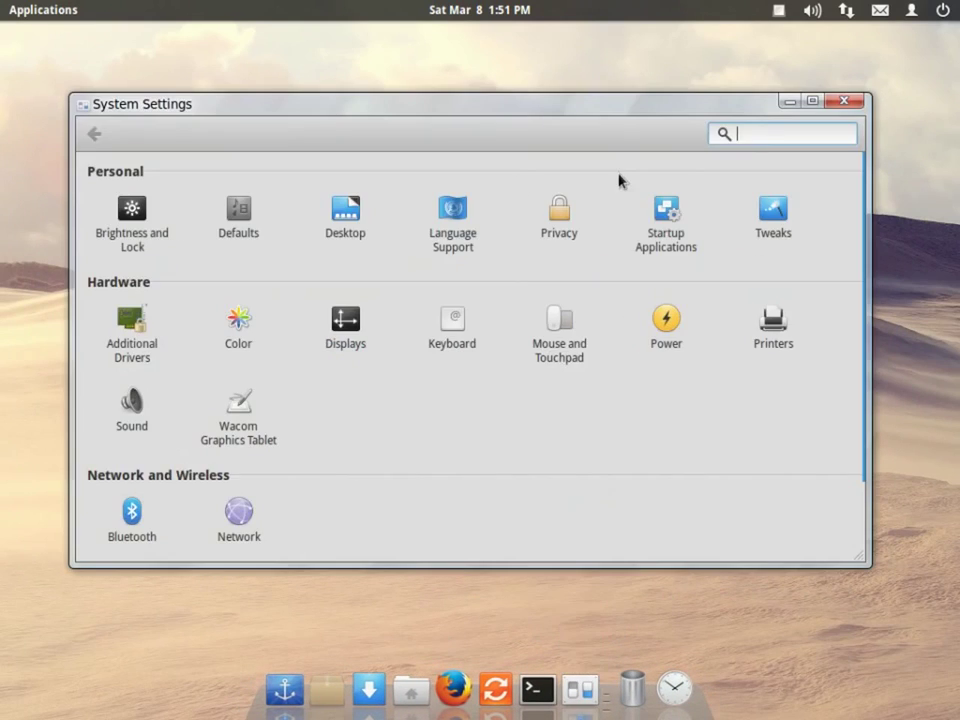
{"action": "type", "text": "det"}
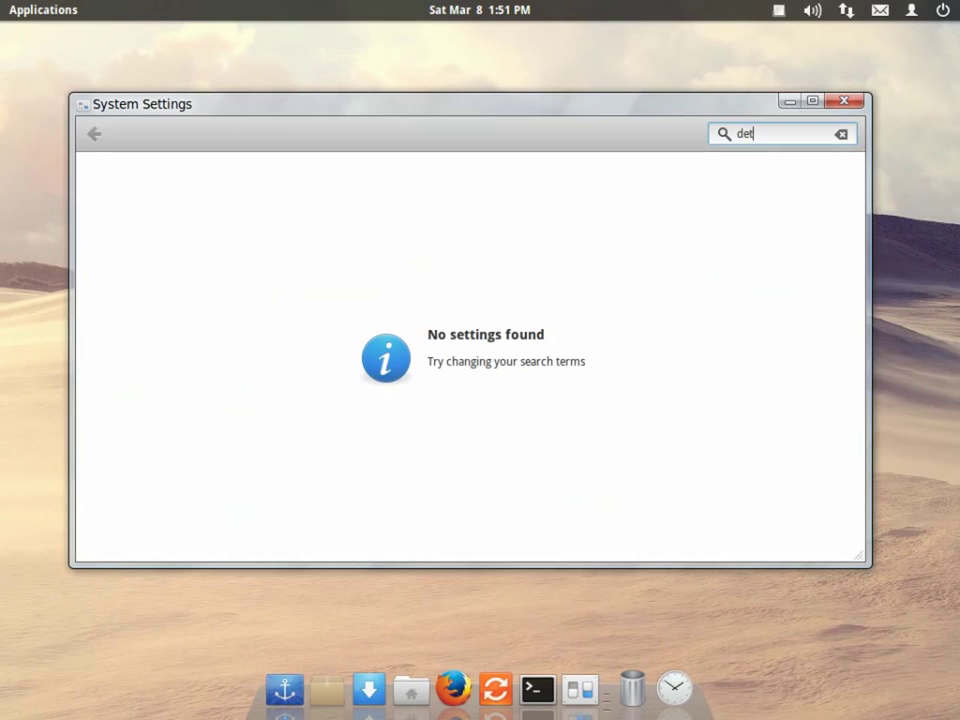
{"action": "key", "text": "BackSpace"}
{"action": "key", "text": "BackSpace"}
{"action": "key", "text": "BackSpace"}
- Search the settings for "about" and open the About page to check the operating system version
{"action": "type", "text": "about"}
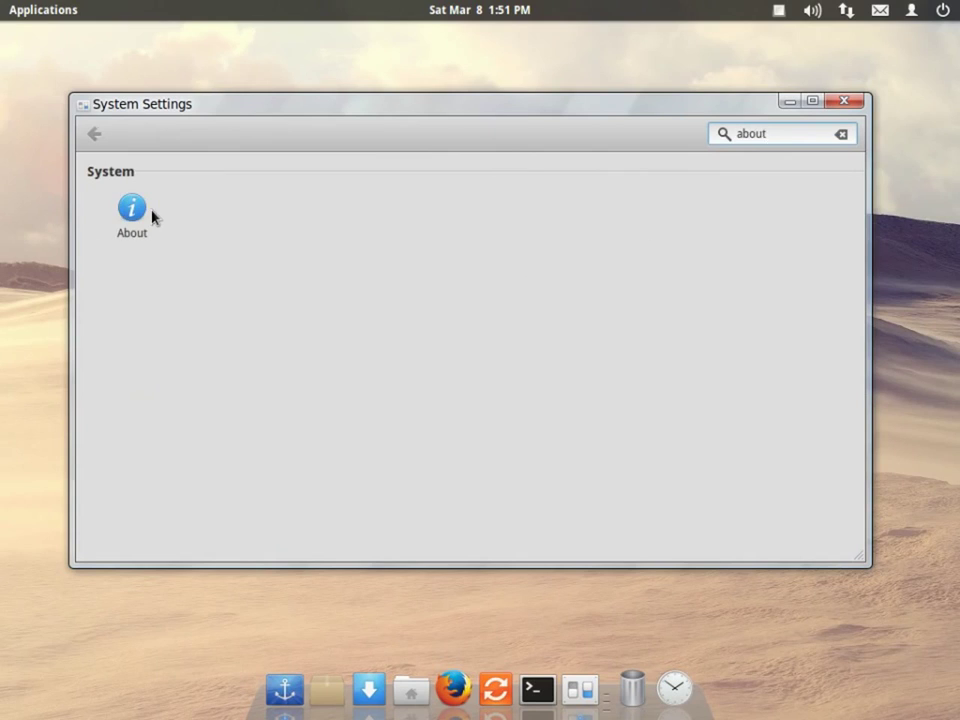
{"action": "left_click", "coordinate": [135, 212]}
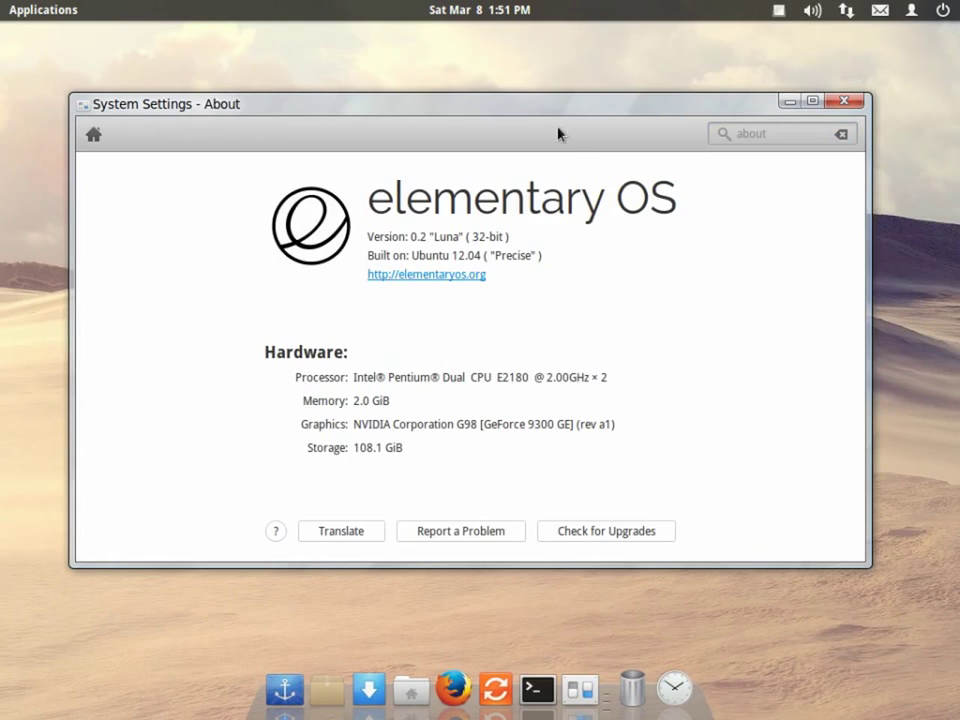
{"action": "double_click", "coordinate": [417, 236]}
- Reposition the About window while reviewing the system and hardware details, and close it
{"action": "mouse_move", "coordinate": [478, 112]}
{"action": "left_mouse_down"}
{"action": "mouse_move", "coordinate": [493, 129]}
{"action": "mouse_move", "coordinate": [480, 123]}
{"action": "left_mouse_up"}
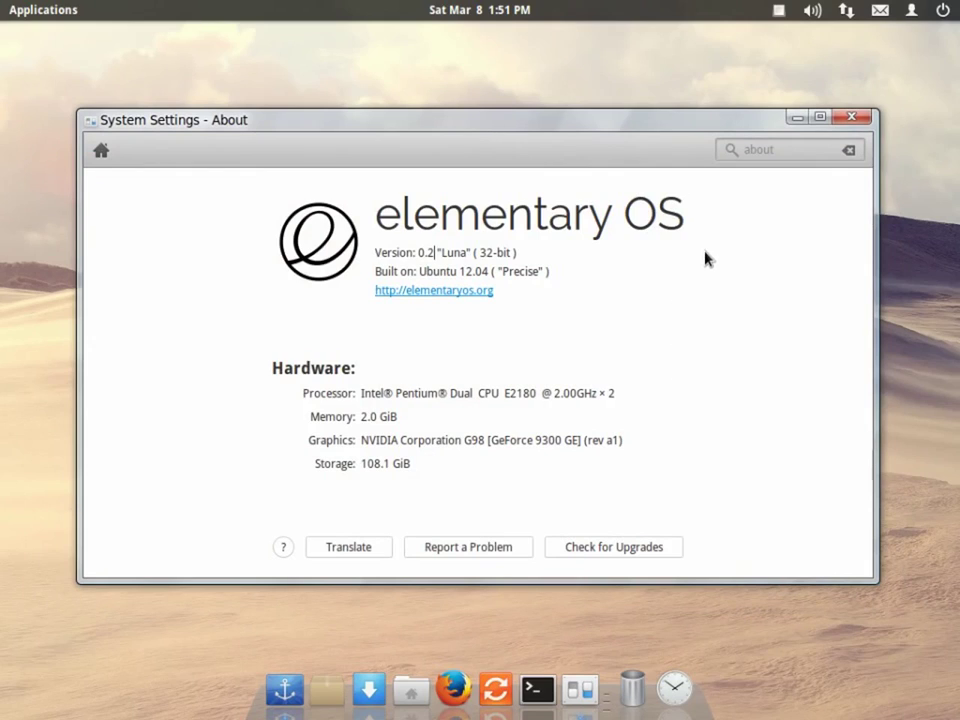
{"action": "left_click_drag", "start_coordinate": [686, 131], "coordinate": [655, 121]}
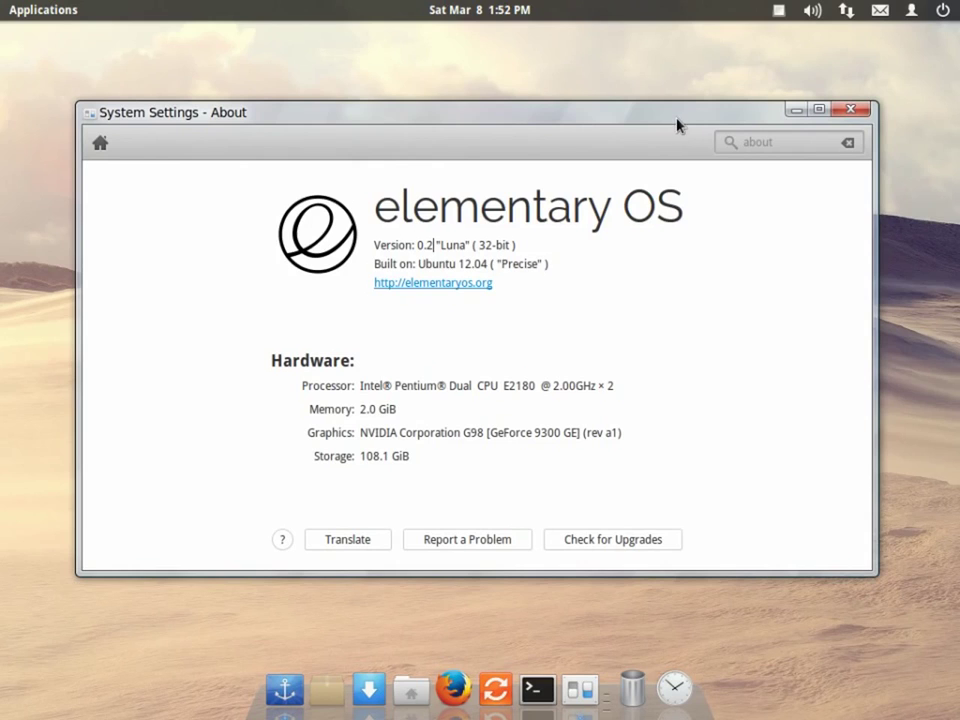
{"action": "left_click_drag", "start_coordinate": [677, 122], "coordinate": [653, 96]}
{"action": "left_click", "coordinate": [830, 91]}
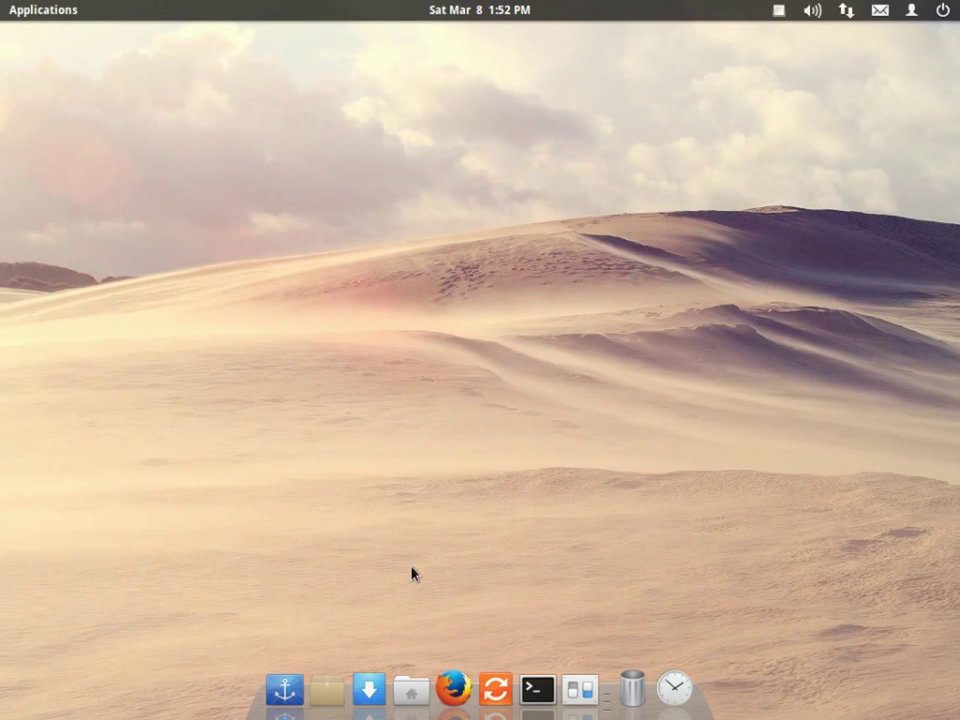
- Open Firefox and search Google for "emerald theme manager ppa"
{"action": "left_click", "coordinate": [455, 688]}
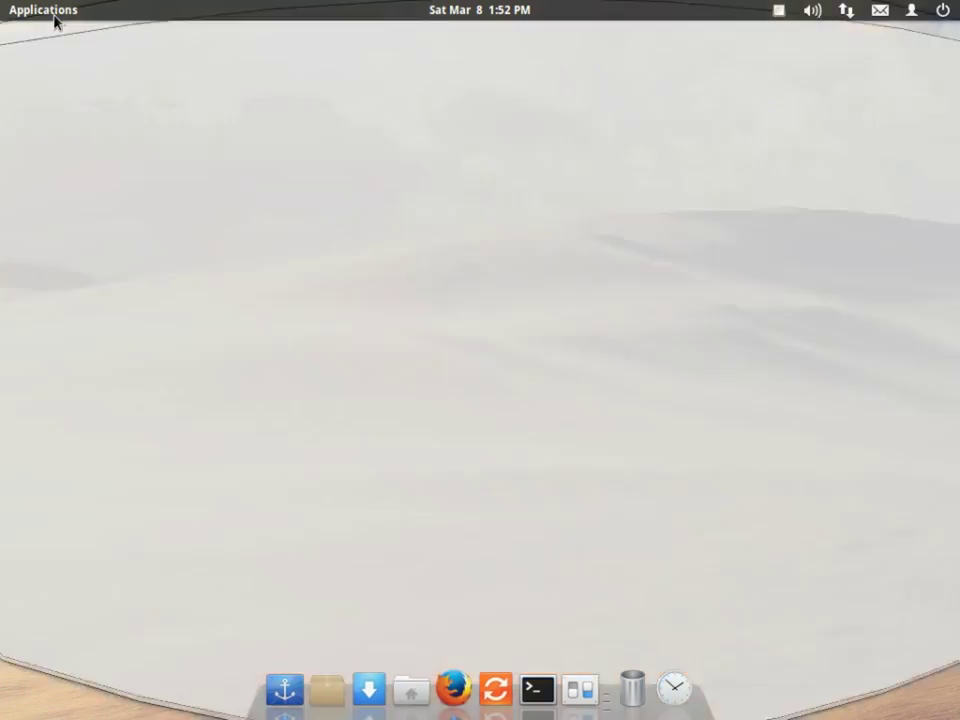
{"action": "left_click", "coordinate": [54, 14]}
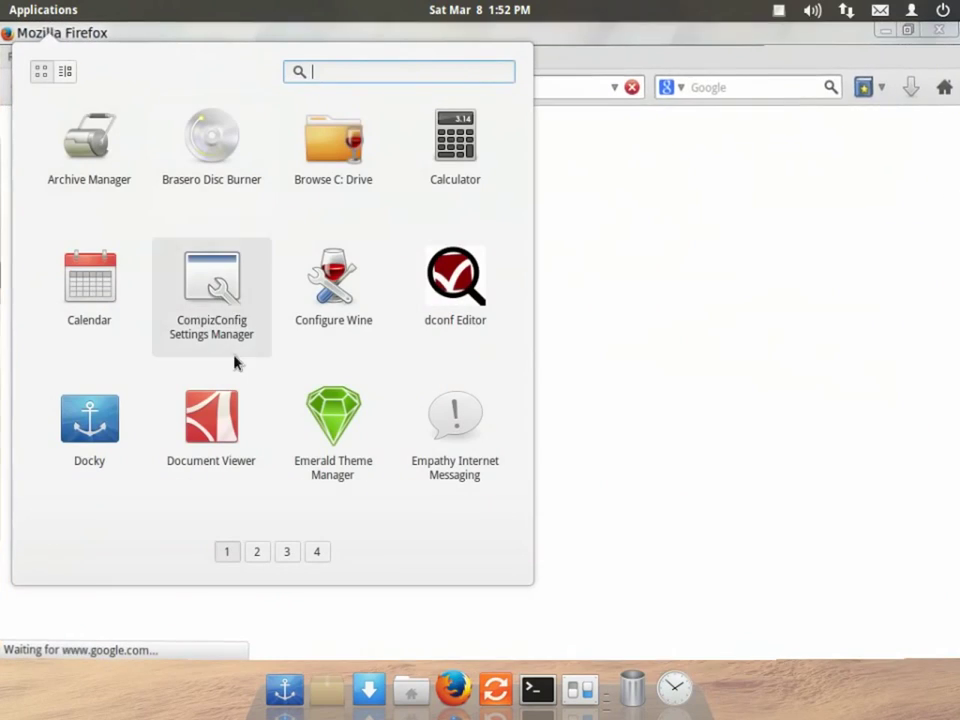
{"action": "left_click", "coordinate": [572, 68]}
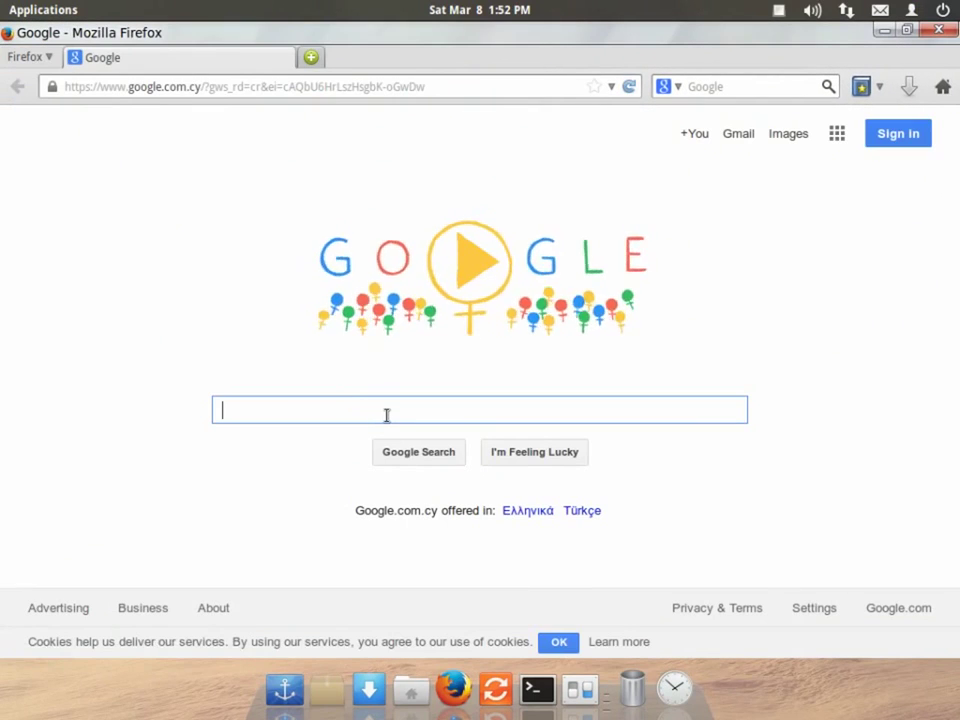
{"action": "type", "text": "emerald theme "}
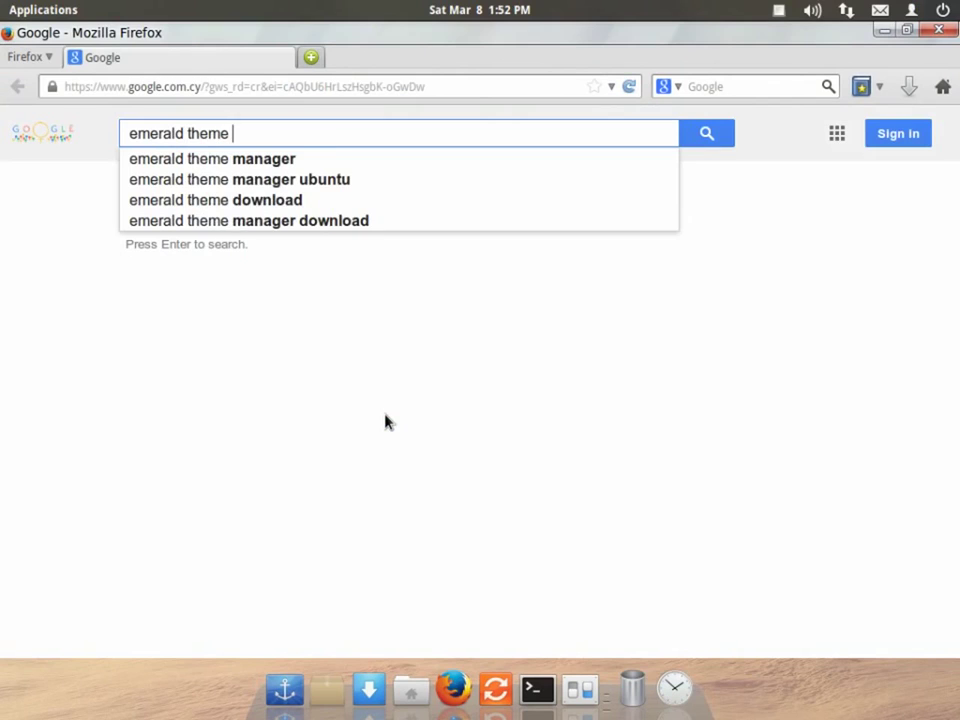
{"action": "type", "text": "manager ppa"}
{"action": "key", "text": "Return"}
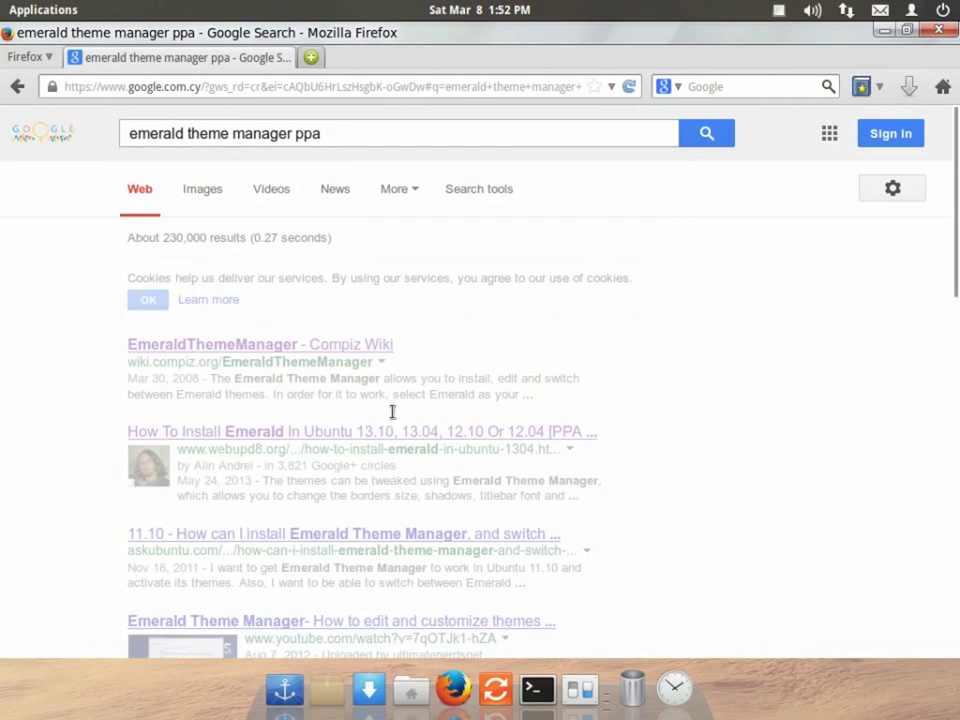
- Open the Web Upd8 article on installing Emerald in Ubuntu and find its terminal installation commands
{"action": "left_click", "coordinate": [333, 360]}
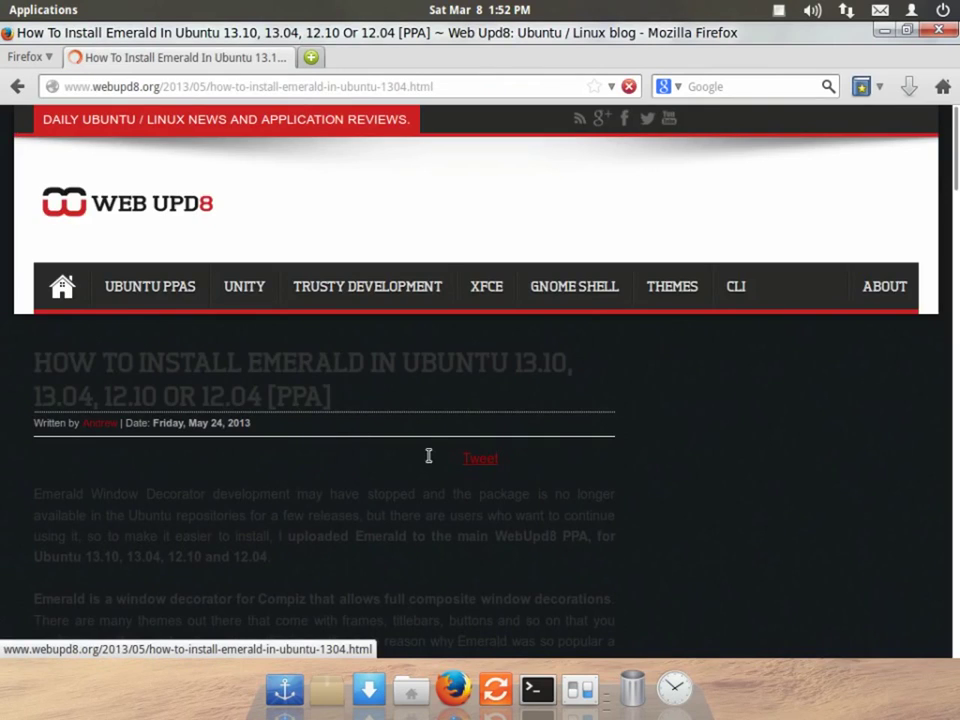
{"action": "scroll", "coordinate": [460, 458], "scroll_direction": "down", "scroll_amount": 5}
{"action": "scroll", "coordinate": [204, 315], "scroll_direction": "down", "scroll_amount": 3}
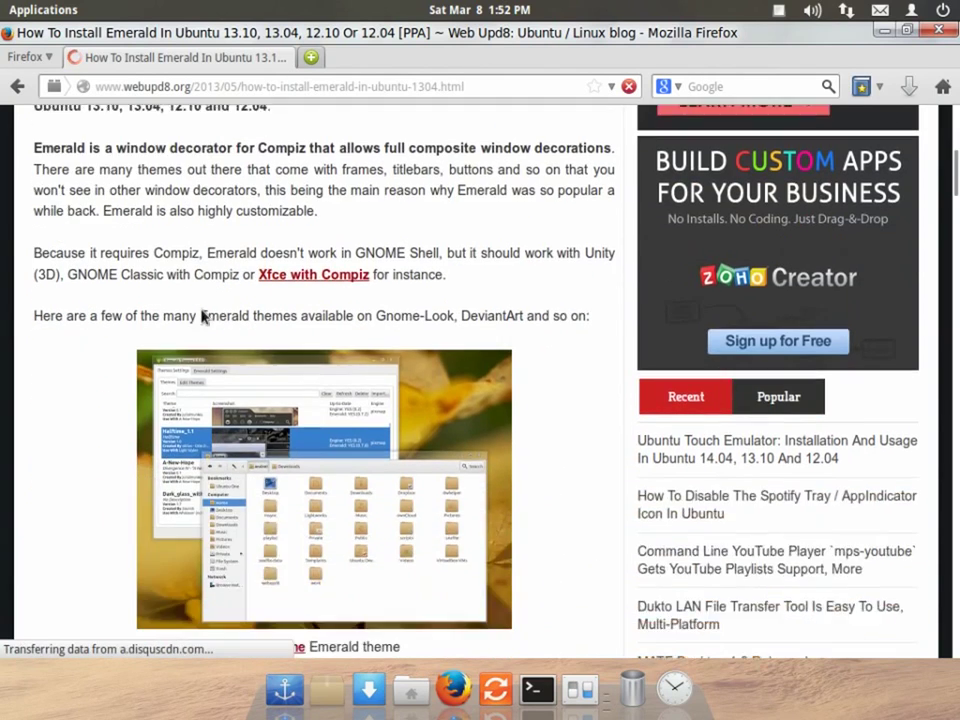
{"action": "scroll", "coordinate": [204, 315], "scroll_direction": "down", "scroll_amount": 5}
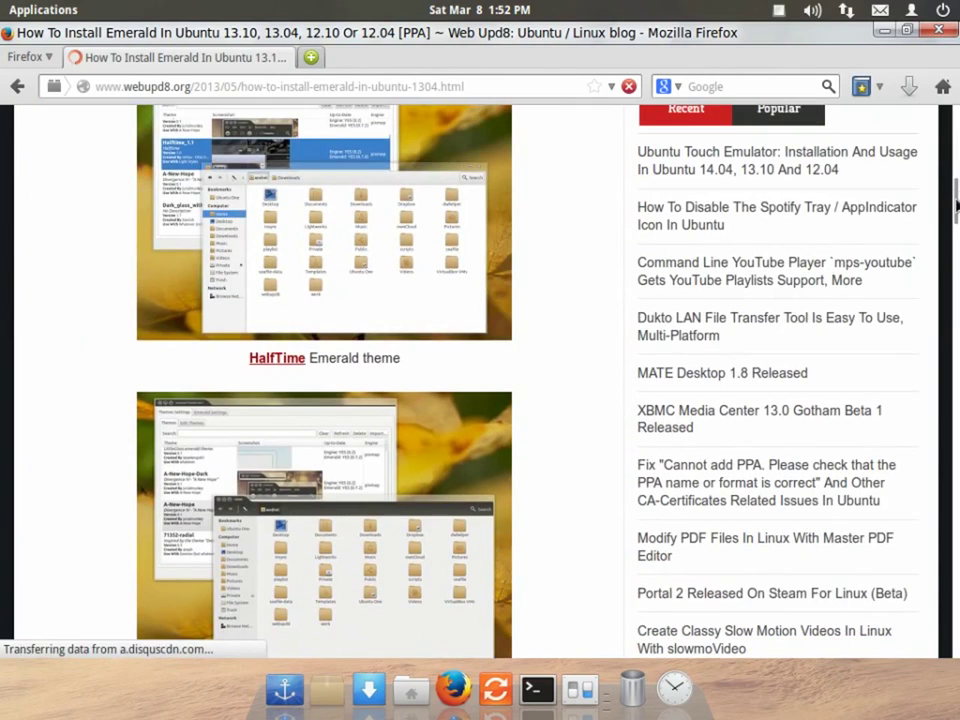
{"action": "scroll", "coordinate": [955, 205], "scroll_direction": "down", "scroll_amount": 9}
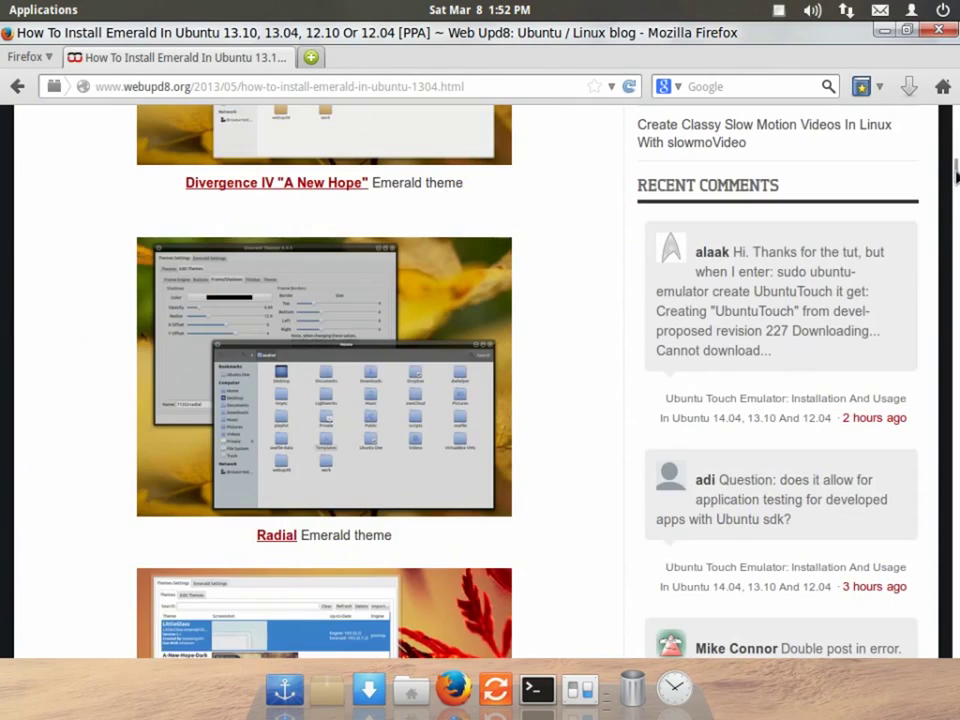
{"action": "left_click_drag", "start_coordinate": [955, 175], "coordinate": [953, 245]}
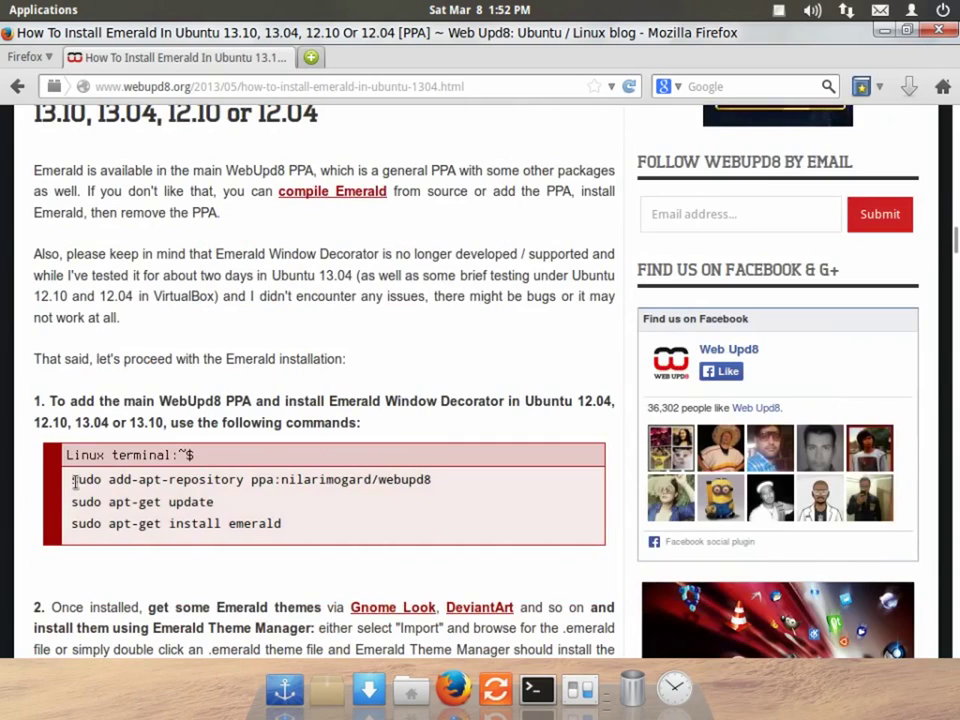
- Highlight the add-repository, update and install commands for Emerald in the article, and put the browser window away
{"action": "left_click_drag", "start_coordinate": [72, 480], "coordinate": [380, 503]}
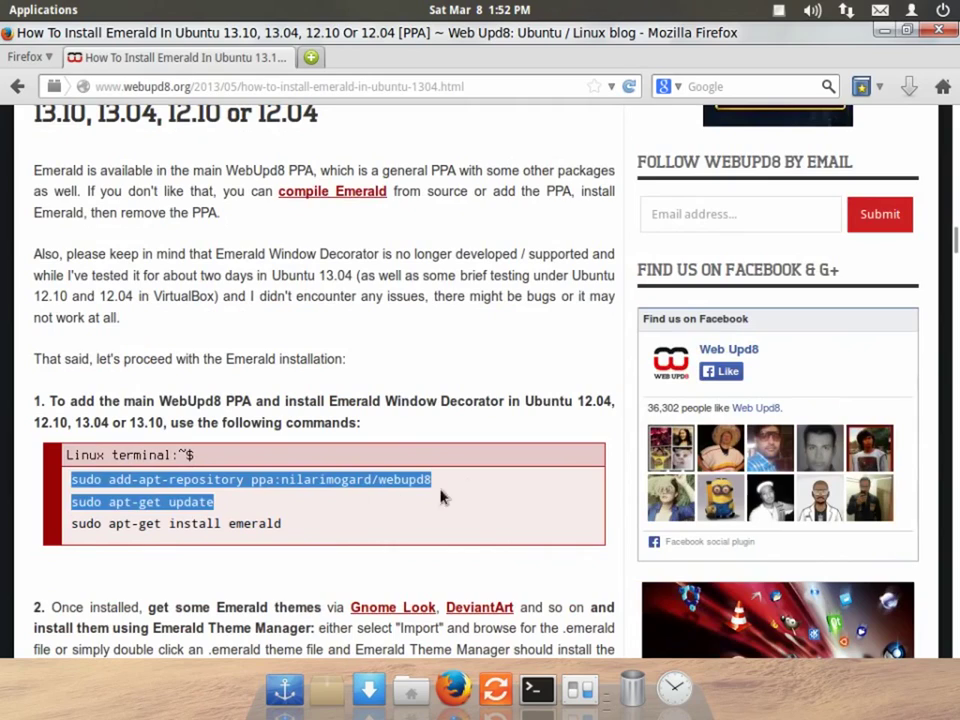
{"action": "left_click_drag", "start_coordinate": [443, 497], "coordinate": [392, 491]}
{"action": "left_click", "coordinate": [379, 484]}
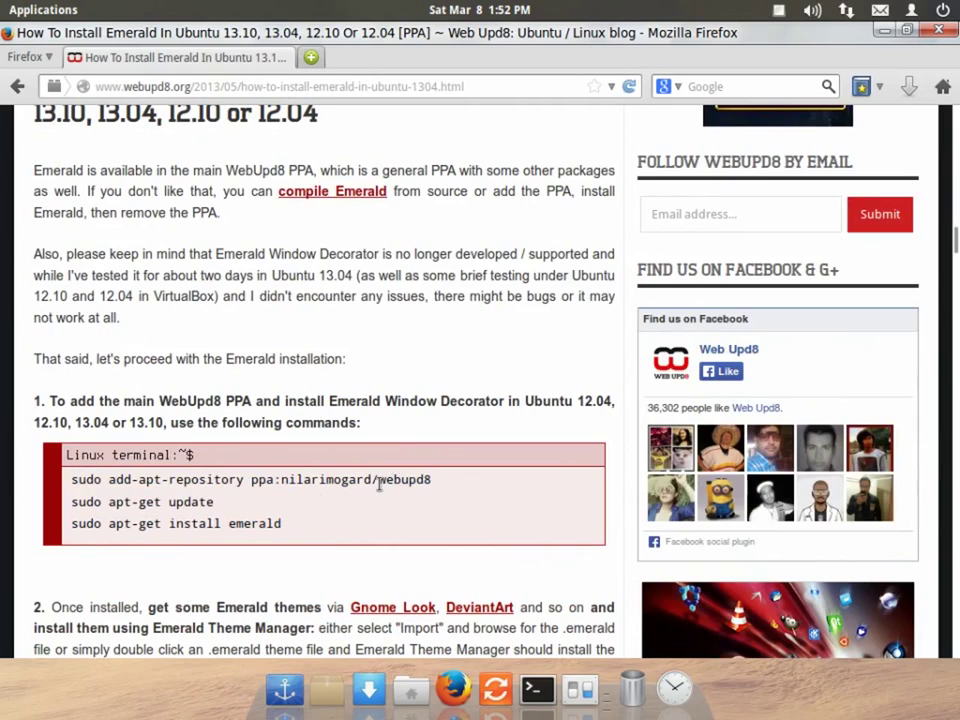
{"action": "left_click_drag", "start_coordinate": [251, 480], "coordinate": [435, 481]}
{"action": "left_click", "coordinate": [220, 530]}
{"action": "left_click_drag", "start_coordinate": [74, 503], "coordinate": [283, 530]}
{"action": "left_click", "coordinate": [214, 519]}
{"action": "left_click", "coordinate": [283, 533]}
{"action": "left_click", "coordinate": [884, 30]}
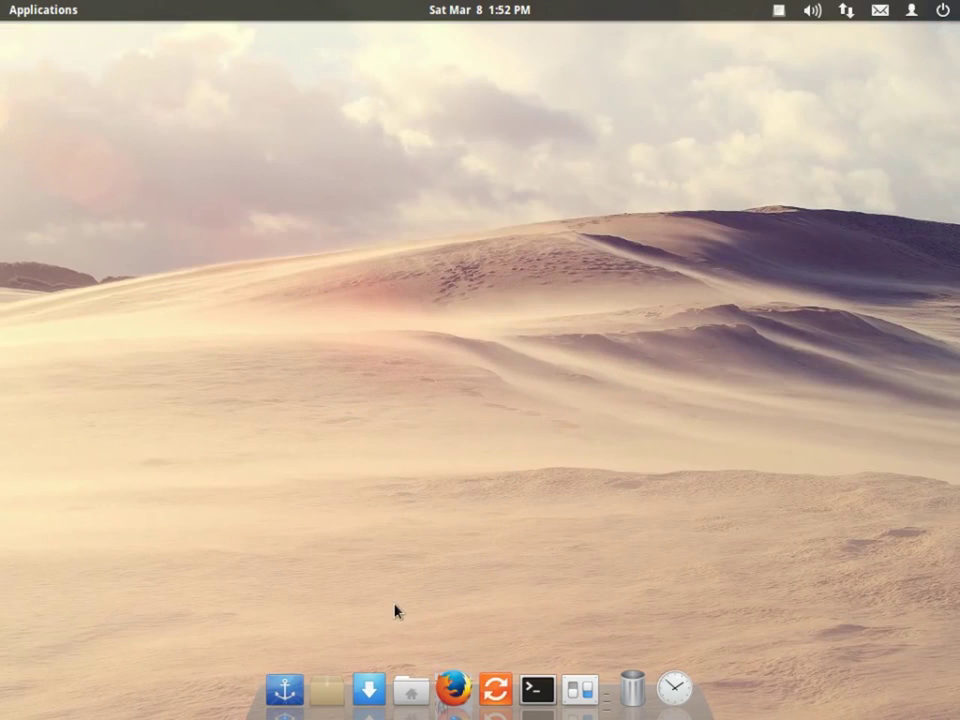
- Open Software Center and search for "compiz"
{"action": "left_click", "coordinate": [369, 686]}
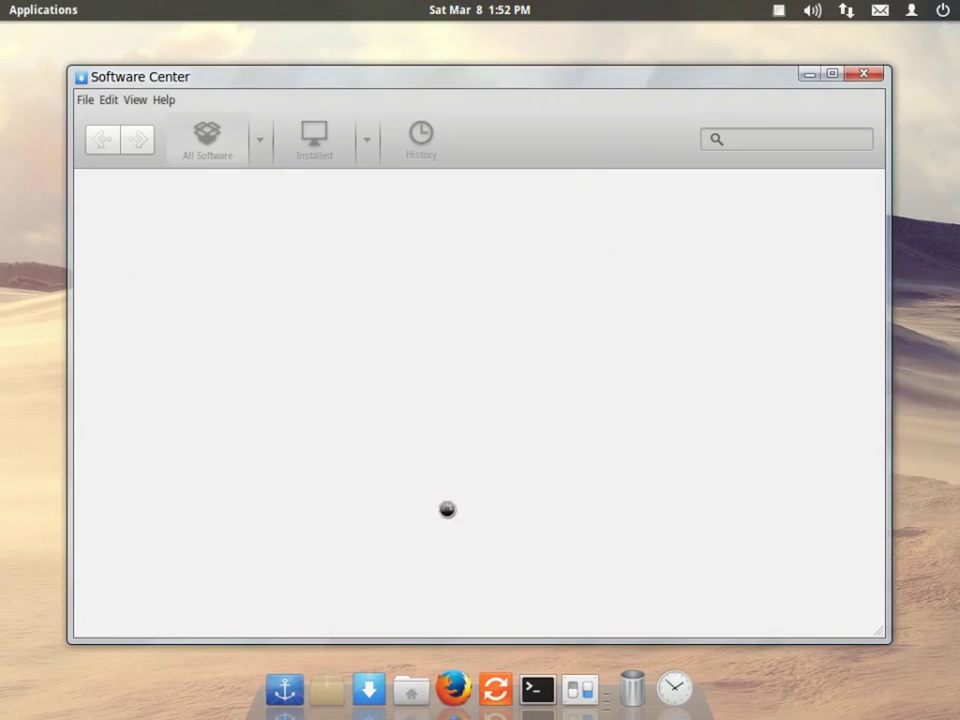
{"action": "left_click_drag", "start_coordinate": [317, 78], "coordinate": [340, 67]}
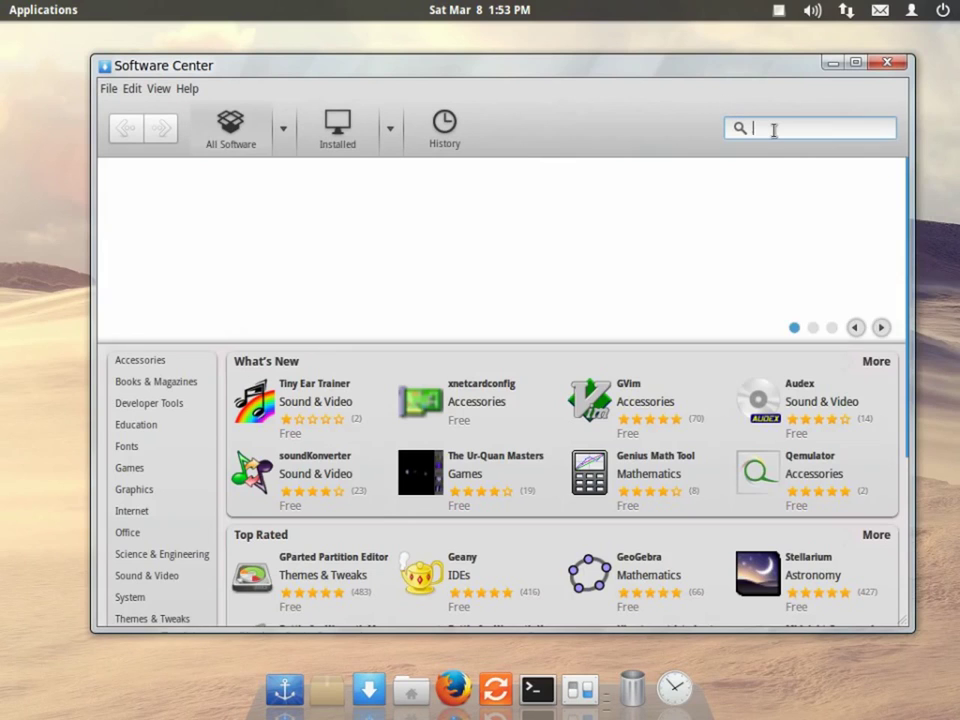
{"action": "type", "text": "compiz"}
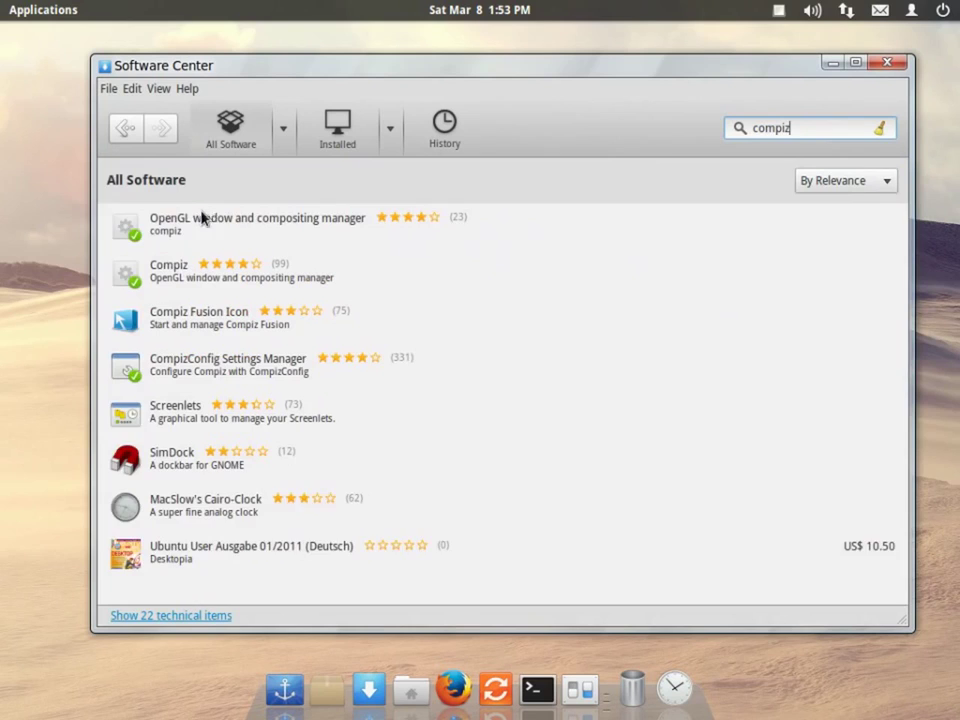
- Check the entries for Compiz, CompizConfig Settings Manager and Compiz Fusion Icon, and close Software Center
{"action": "left_click", "coordinate": [300, 231]}
{"action": "left_click", "coordinate": [266, 298]}
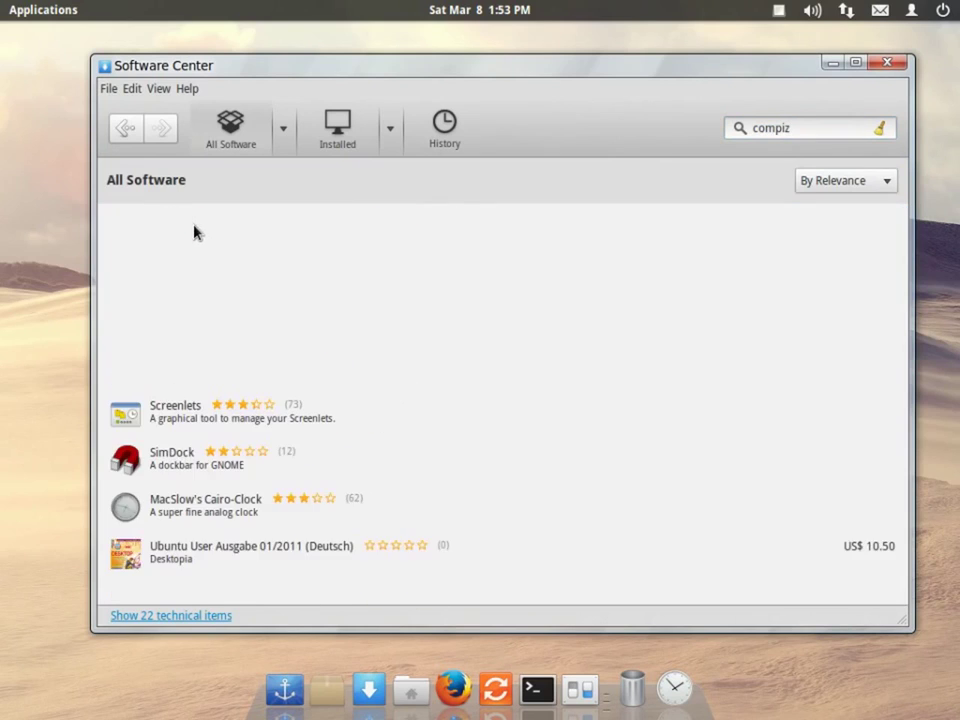
{"action": "left_click", "coordinate": [192, 232]}
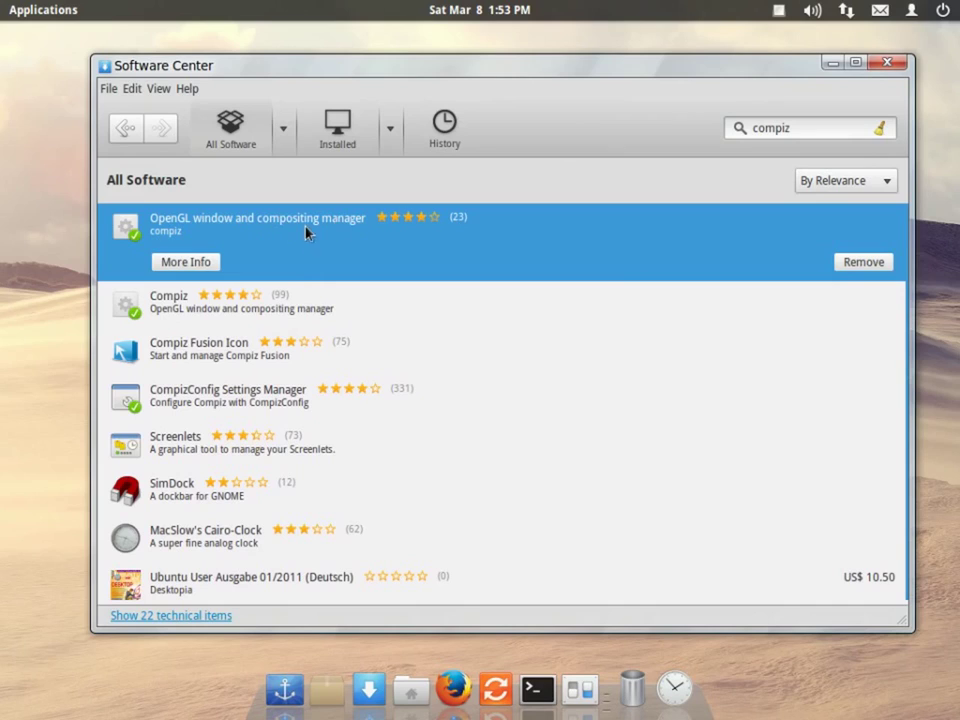
{"action": "left_click", "coordinate": [302, 298]}
{"action": "left_click", "coordinate": [257, 400]}
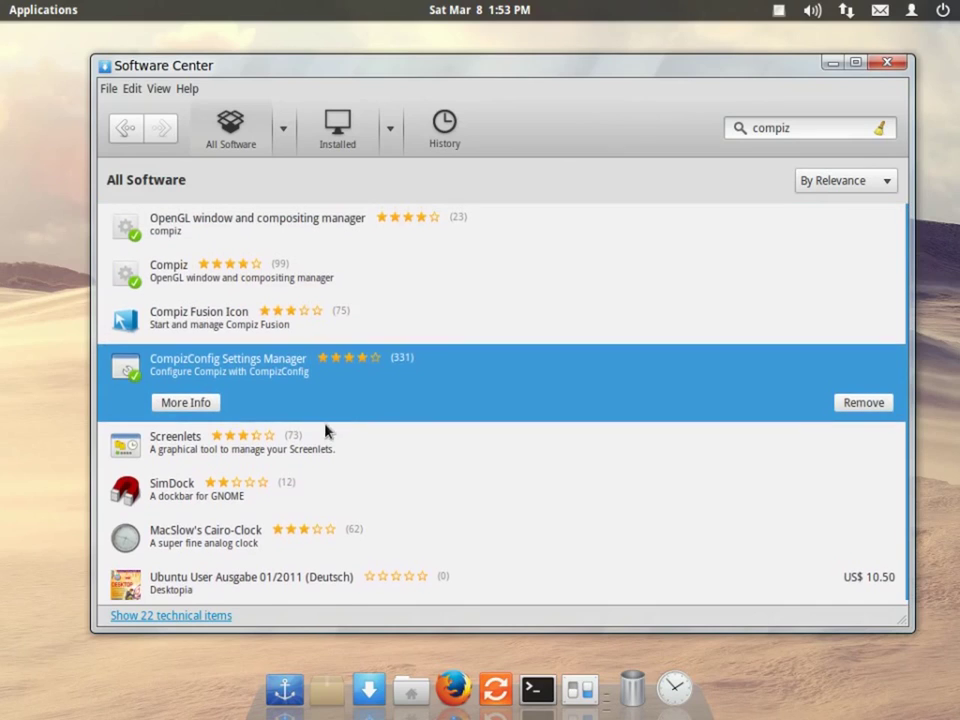
{"action": "left_click", "coordinate": [257, 334]}
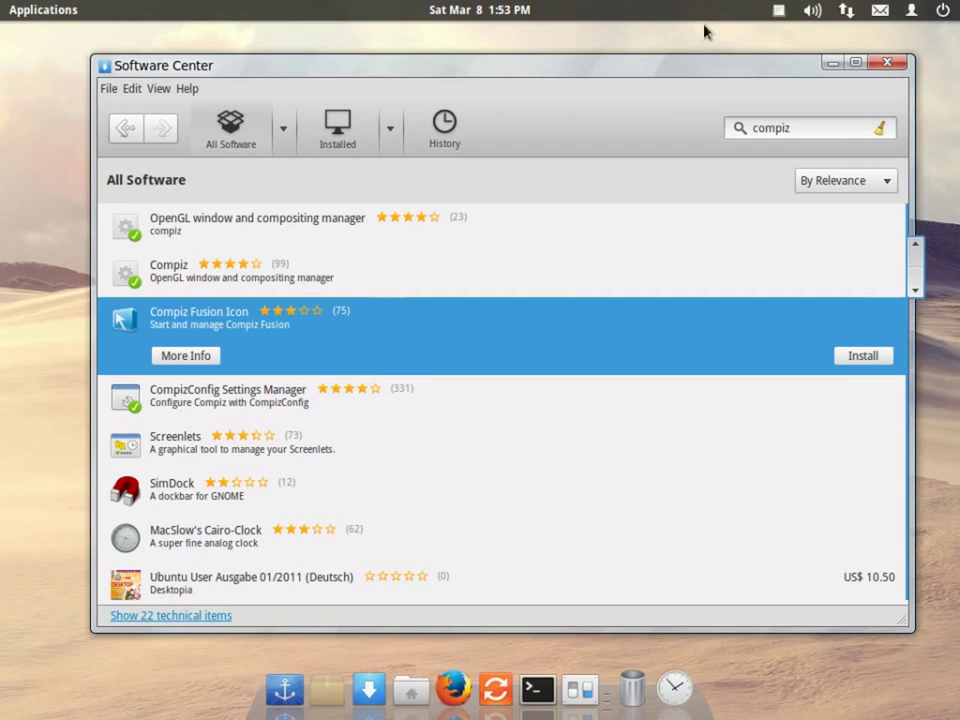
{"action": "left_click_drag", "start_coordinate": [708, 68], "coordinate": [729, 63]}
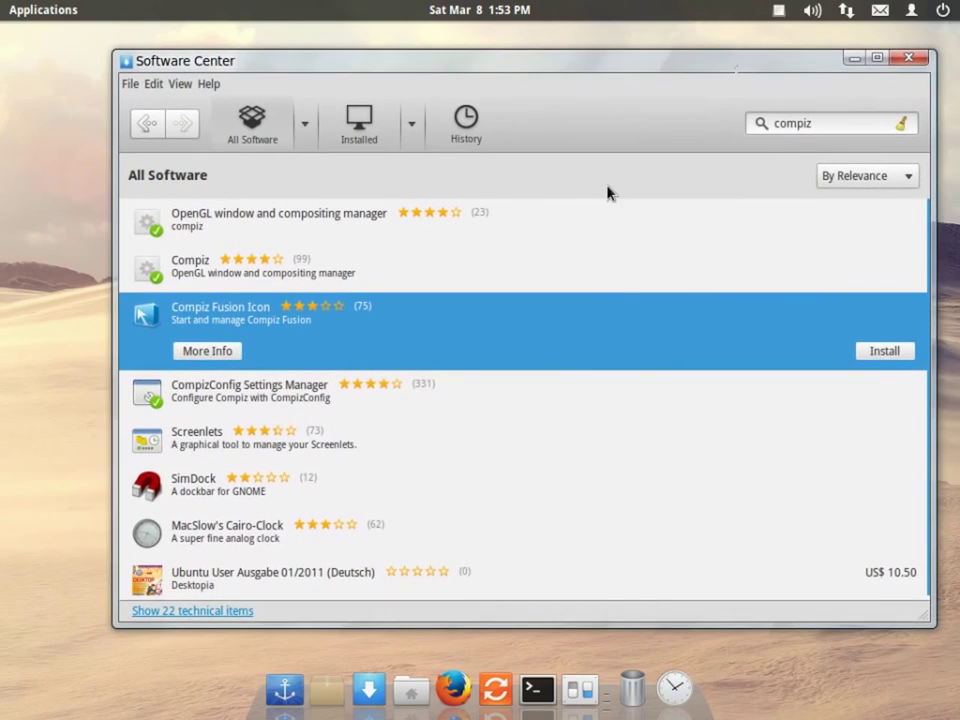
{"action": "left_click", "coordinate": [910, 58]}
- Search the applications for "ccsm" and launch CompizConfig Settings Manager
{"action": "left_click", "coordinate": [30, 12]}
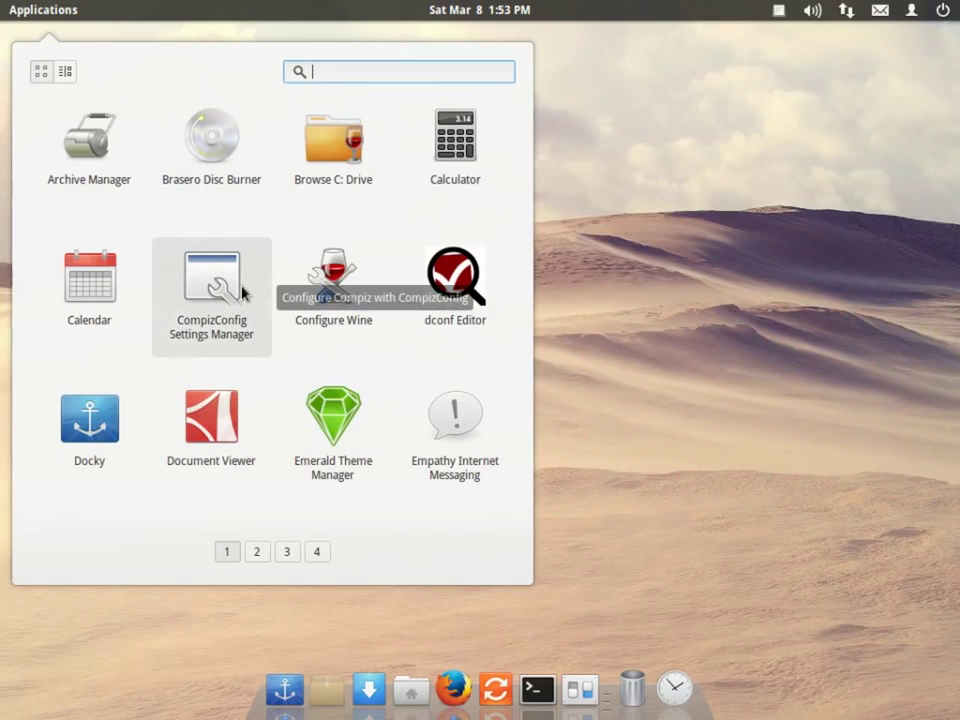
{"action": "scroll", "coordinate": [220, 292], "scroll_direction": "down", "scroll_amount": 2}
{"action": "scroll", "coordinate": [220, 290], "scroll_direction": "up", "scroll_amount": 2}
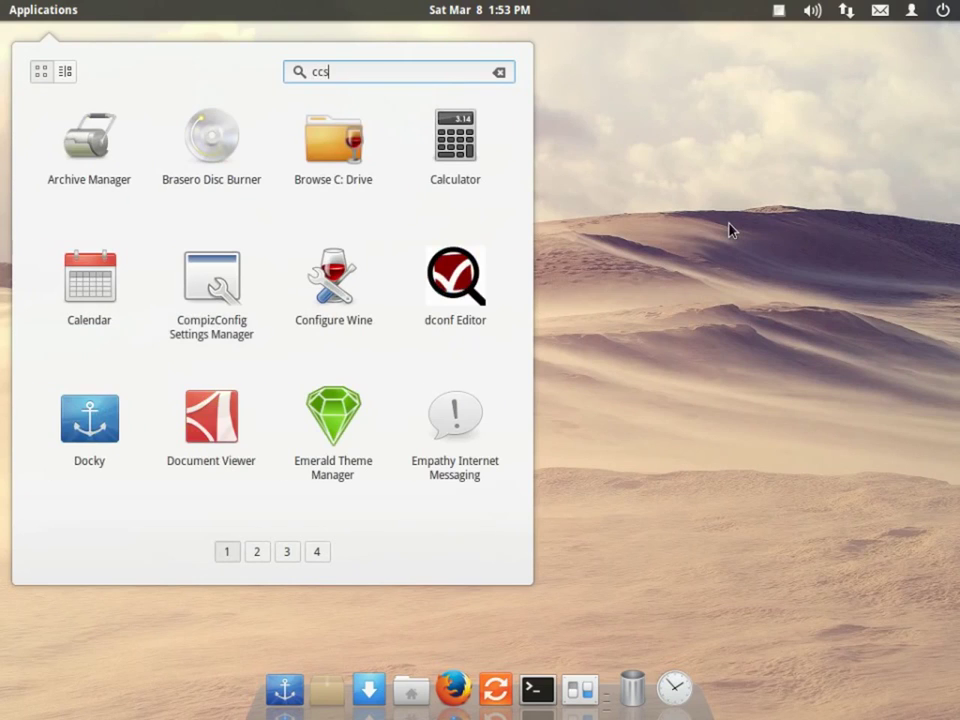
{"action": "key", "text": "BackSpace"}
{"action": "type", "text": "m"}
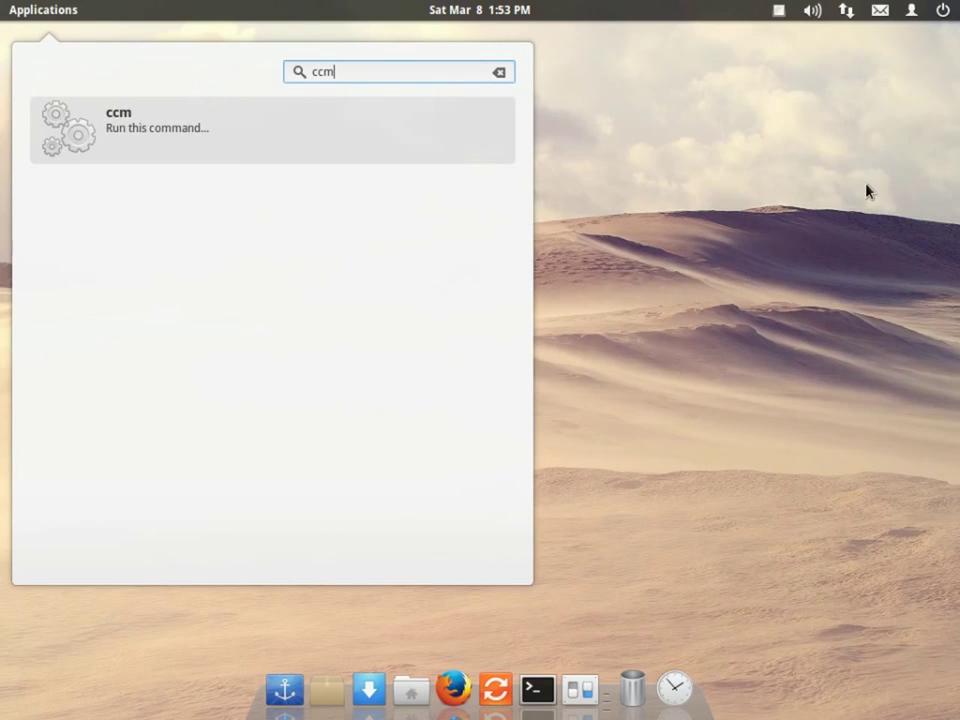
{"action": "key", "text": "BackSpace"}
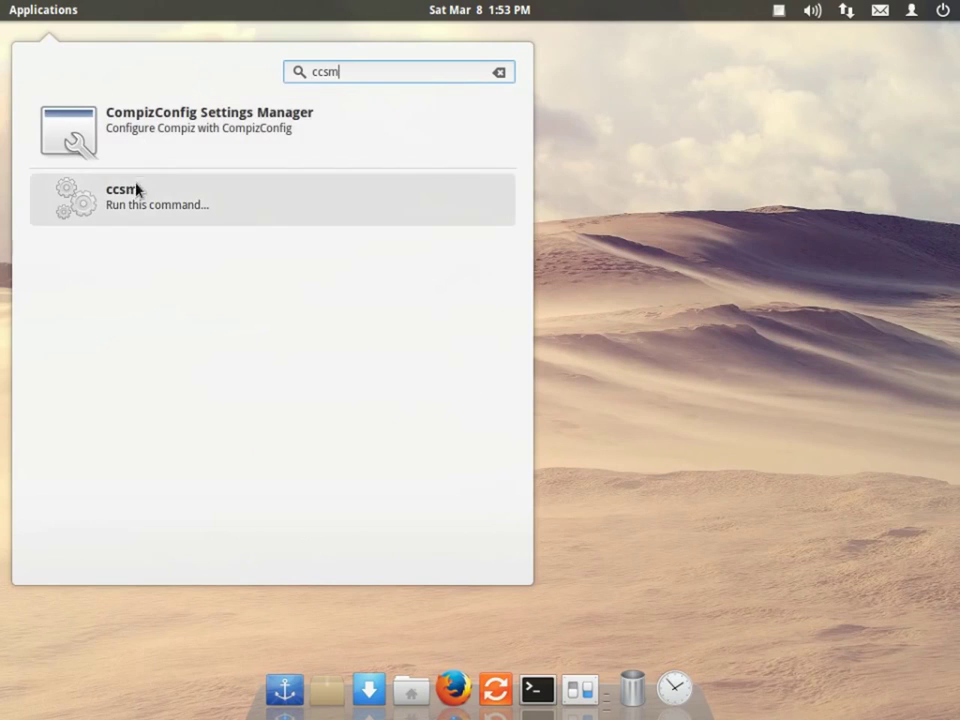
{"action": "left_click", "coordinate": [110, 205]}
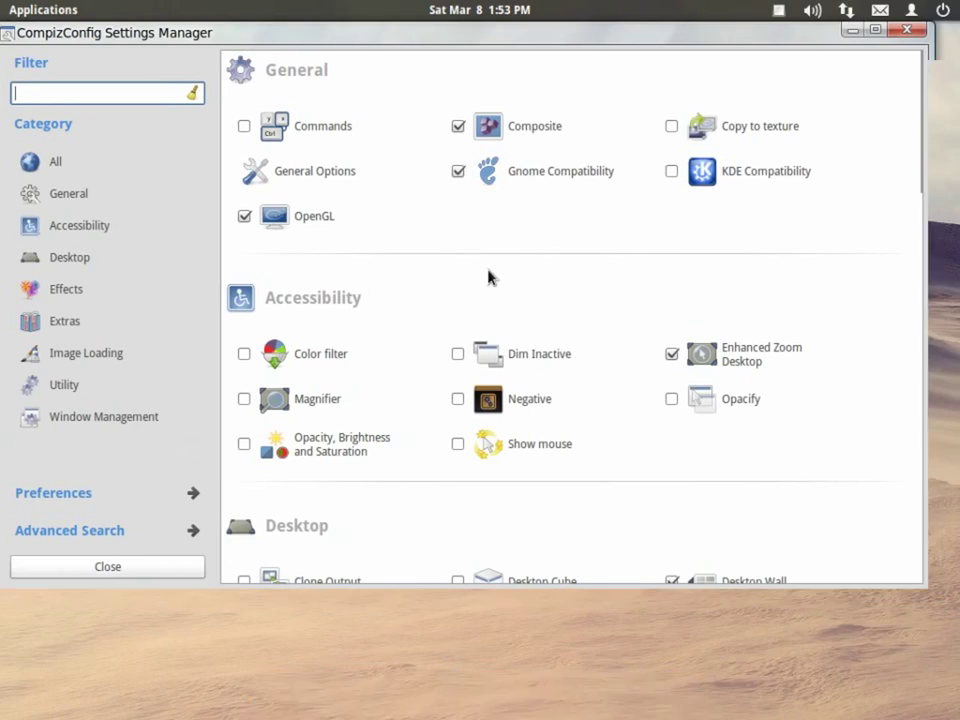
- Look through the Accessibility, Desktop and Effects plugins in CompizConfig Settings Manager, and minimize its window
{"action": "left_click_drag", "start_coordinate": [335, 27], "coordinate": [333, 46]}
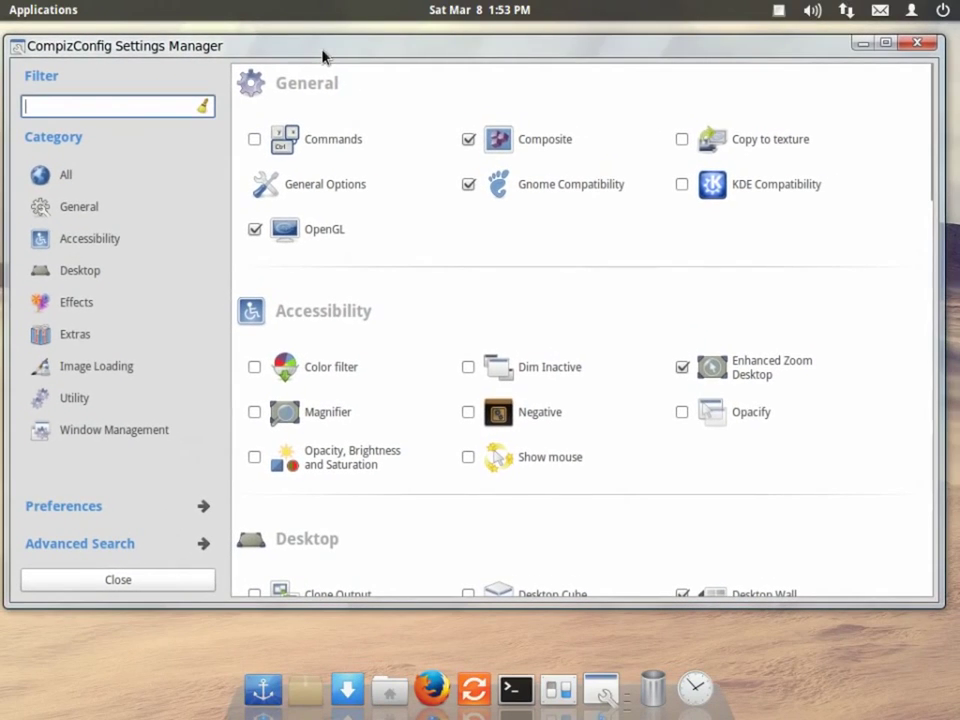
{"action": "scroll", "coordinate": [495, 335], "scroll_direction": "down", "scroll_amount": 10}
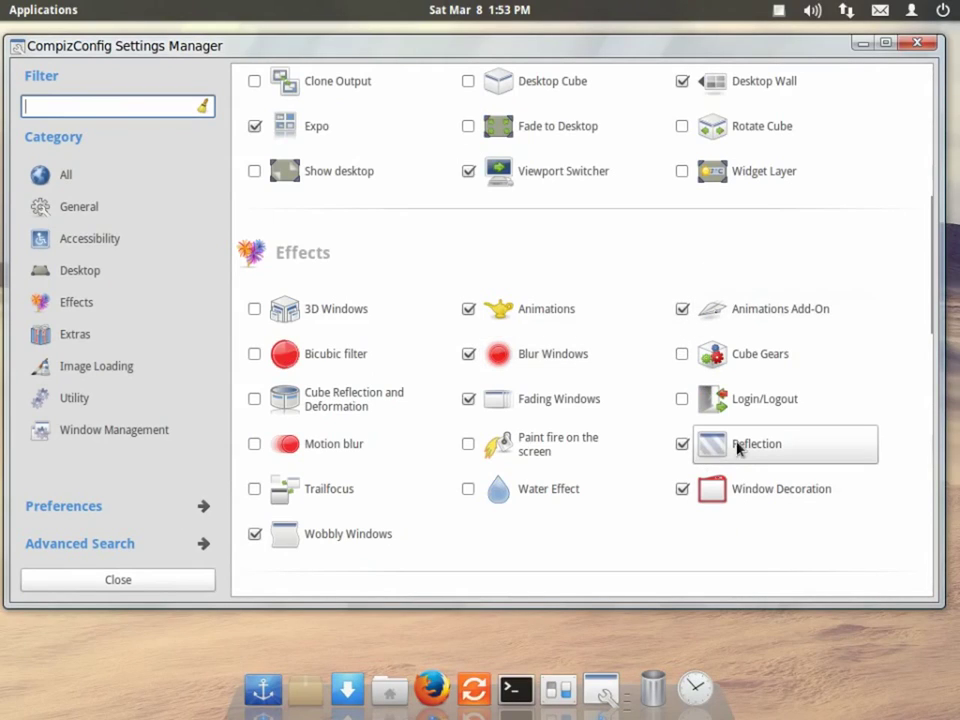
{"action": "scroll", "coordinate": [596, 251], "scroll_direction": "up", "scroll_amount": 4}
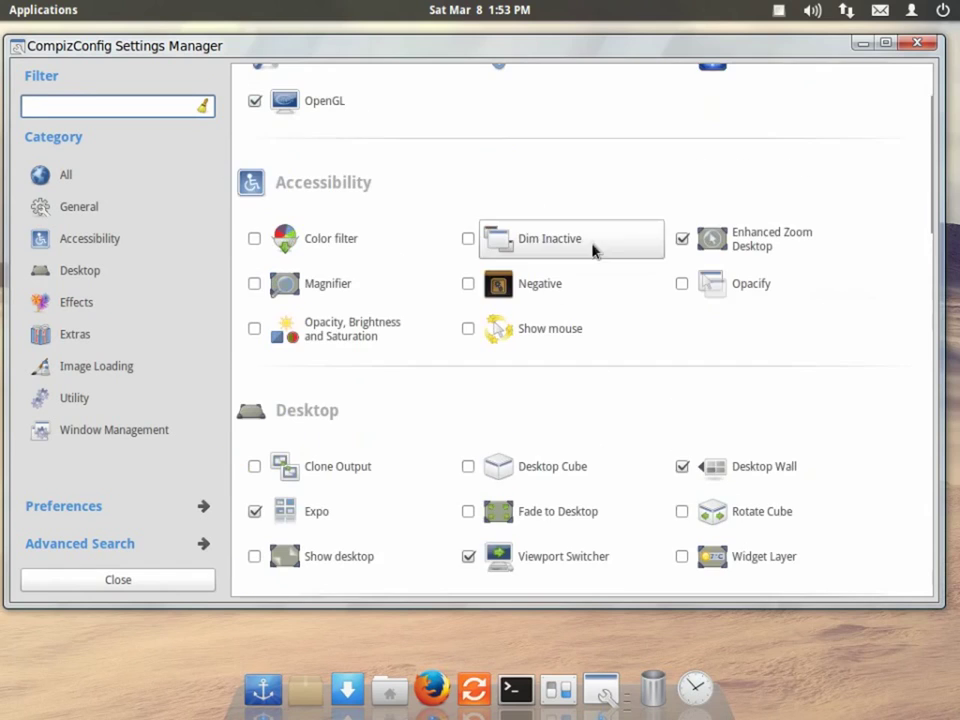
{"action": "left_click", "coordinate": [861, 43]}
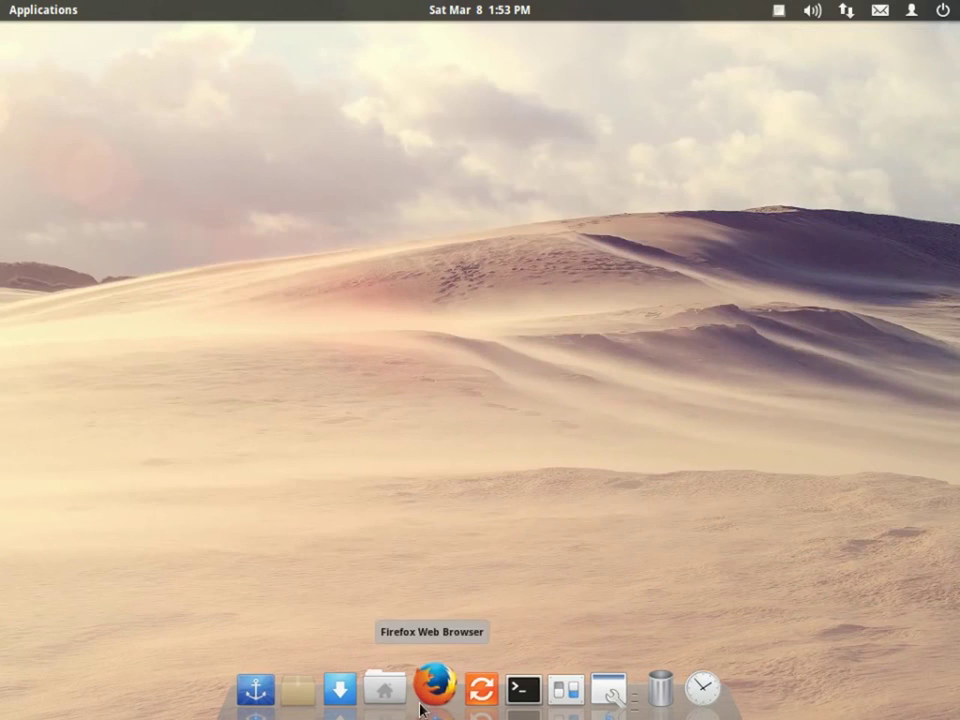
- On the Ask Ubuntu page about extra Compiz plugins, highlight the install commands for older Ubuntu versions and Ubuntu 12.10
{"action": "left_click", "coordinate": [516, 688]}
{"action": "left_click_drag", "start_coordinate": [418, 193], "coordinate": [274, 176]}
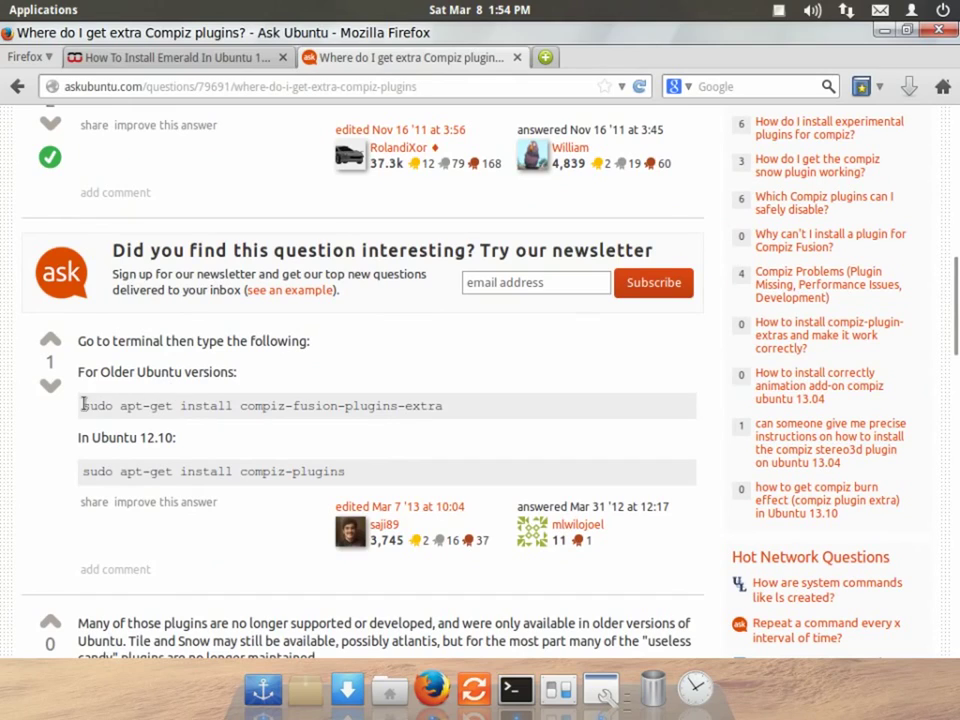
{"action": "left_click_drag", "start_coordinate": [145, 403], "coordinate": [403, 420]}
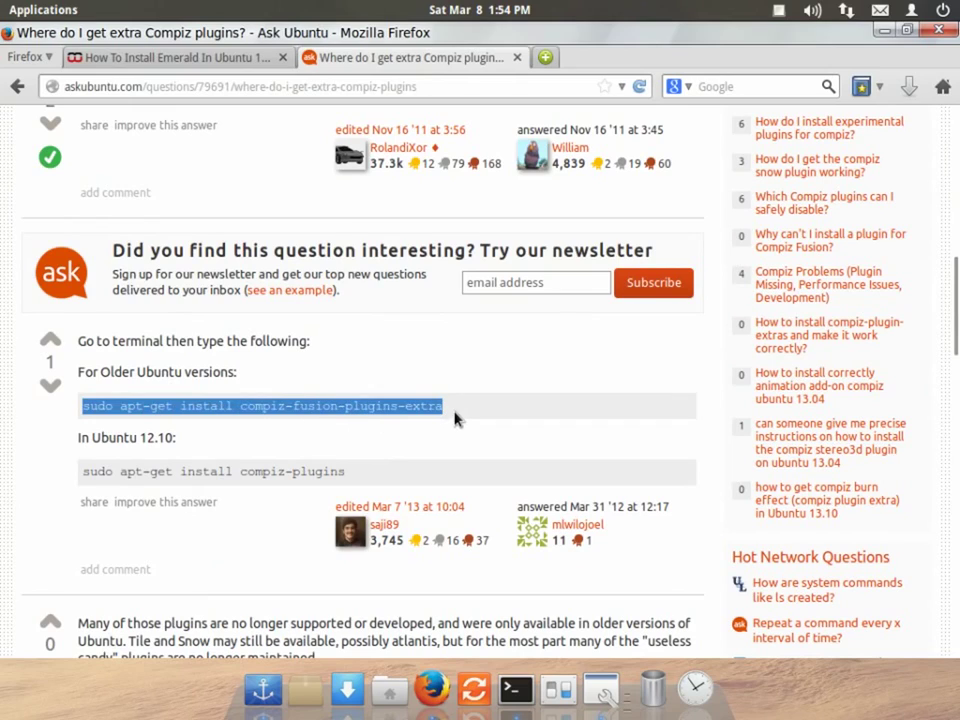
{"action": "left_click", "coordinate": [11, 433]}
{"action": "left_click_drag", "start_coordinate": [61, 455], "coordinate": [180, 448]}
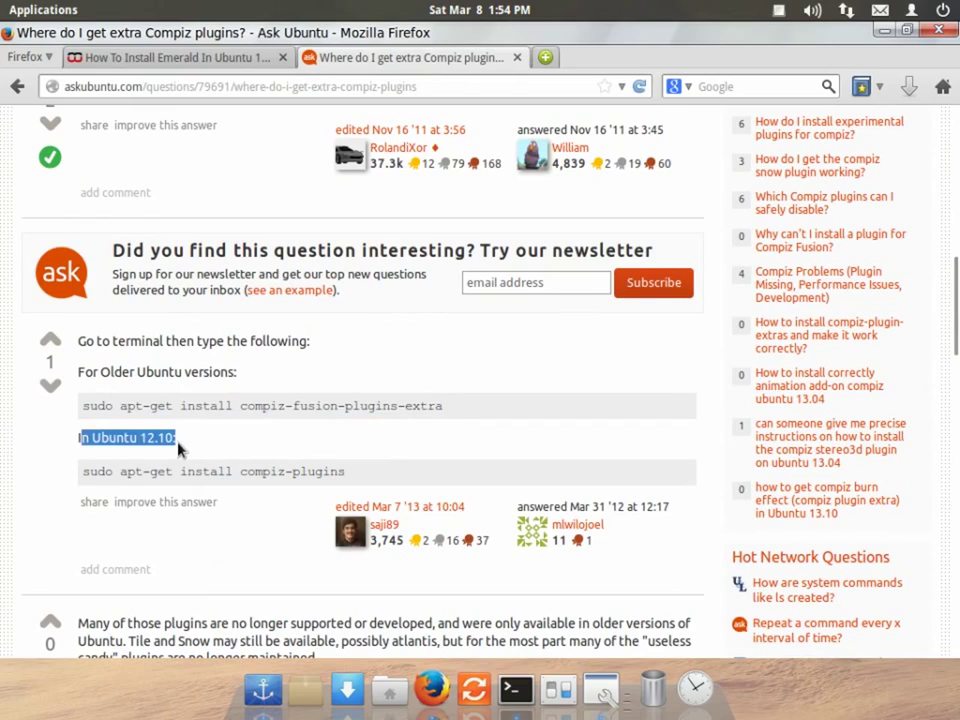
{"action": "left_click", "coordinate": [178, 450]}
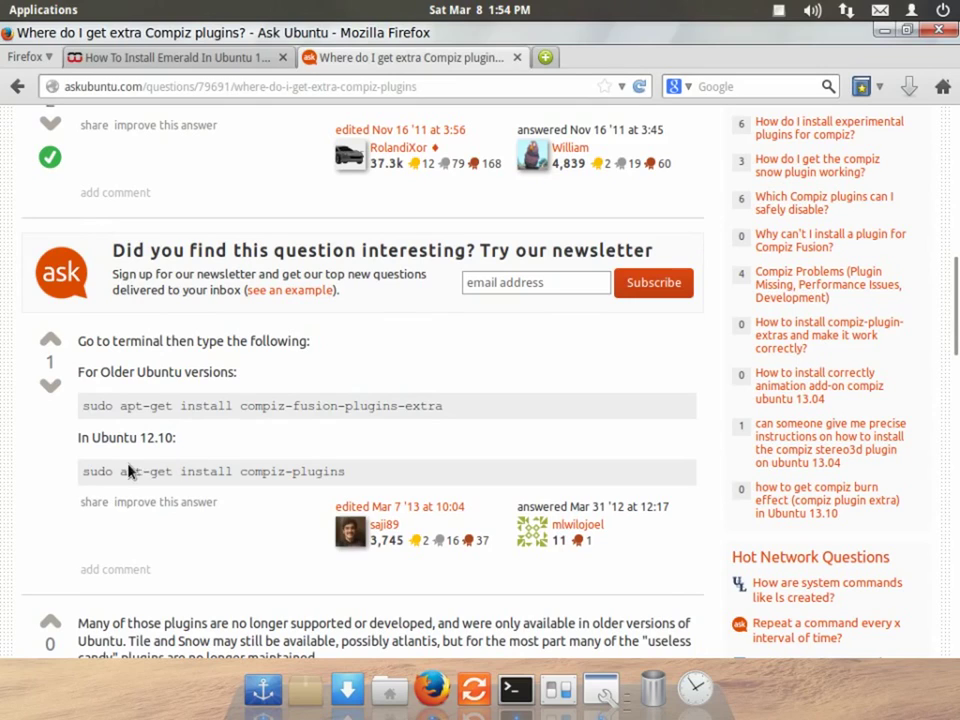
{"action": "left_click_drag", "start_coordinate": [81, 476], "coordinate": [339, 472]}
{"action": "left_click", "coordinate": [339, 472]}
- Open Terminal to check the earlier install command, and close both the terminal and the Ask Ubuntu browser window
{"action": "left_click", "coordinate": [516, 690]}
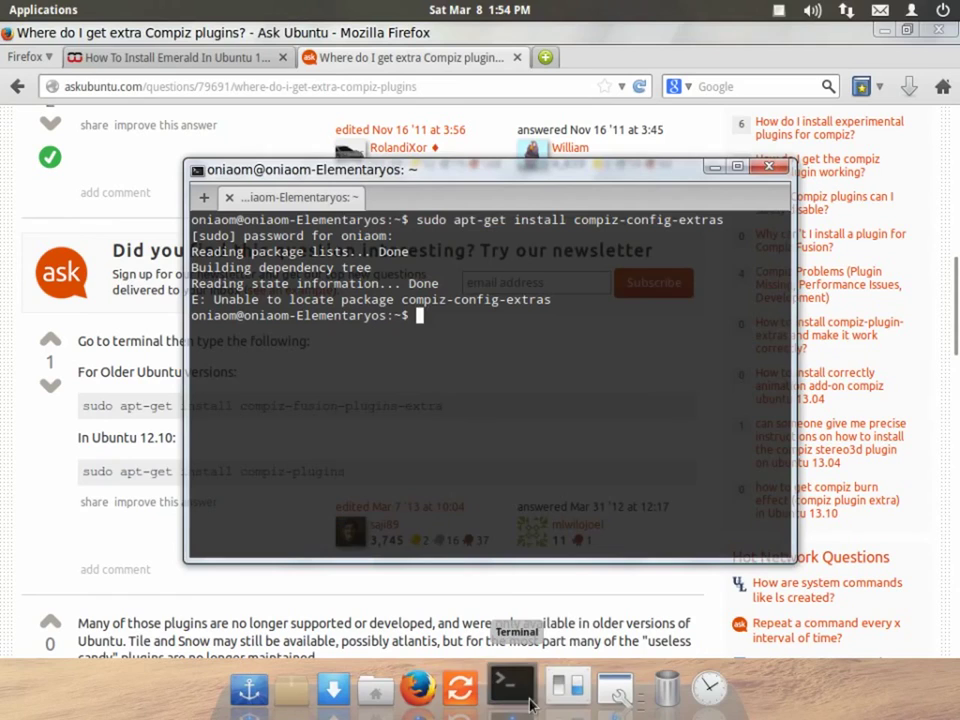
{"action": "left_click_drag", "start_coordinate": [552, 172], "coordinate": [509, 130]}
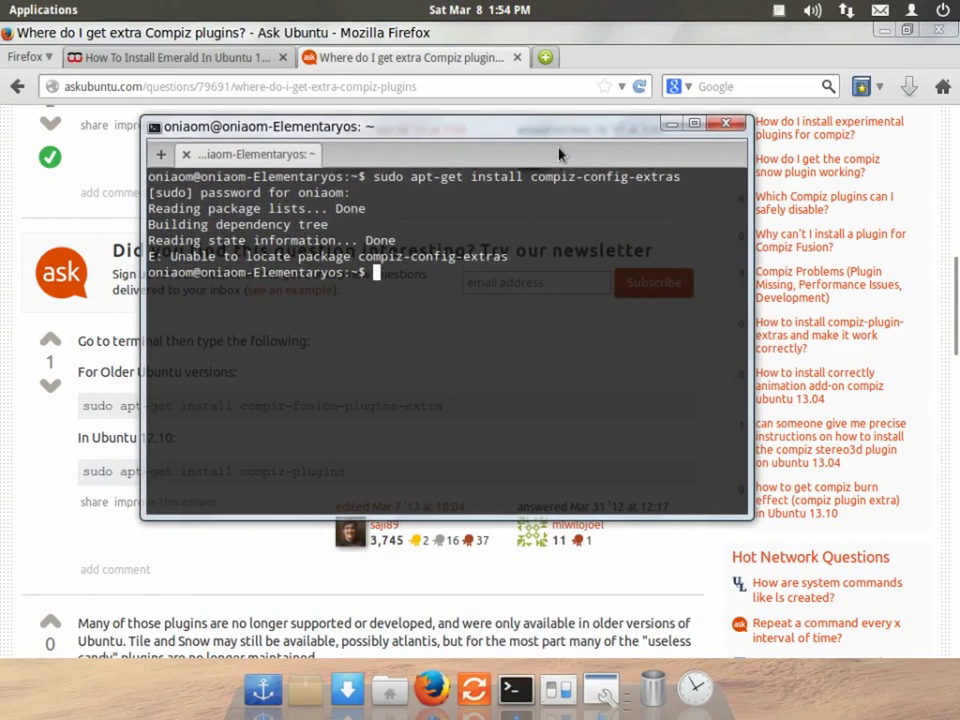
{"action": "left_click", "coordinate": [720, 125]}
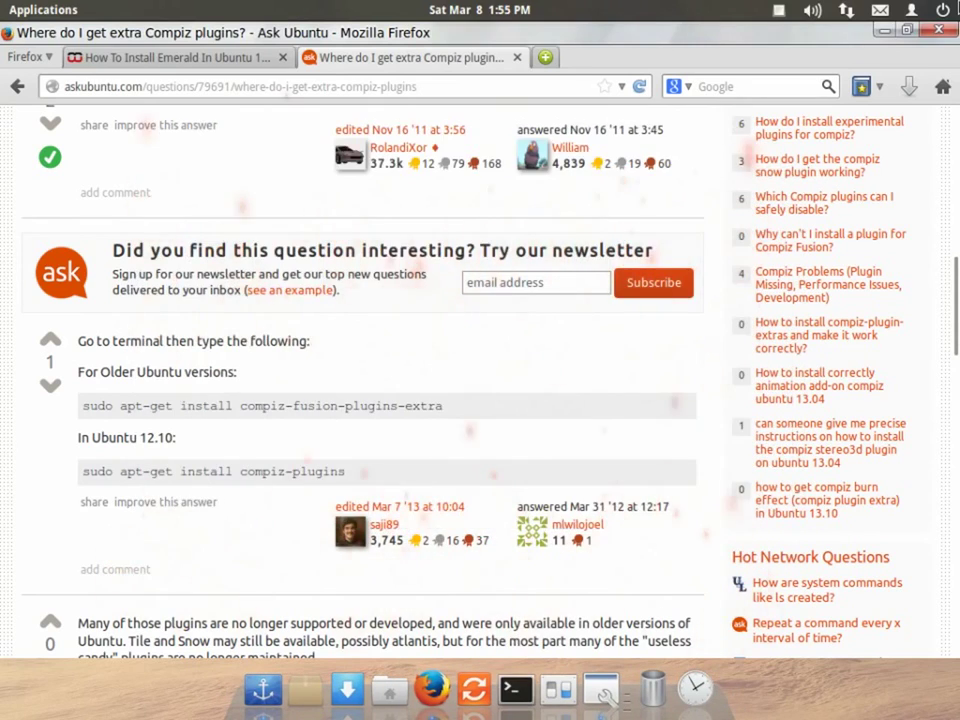
{"action": "left_click", "coordinate": [938, 34]}
{"action": "left_click", "coordinate": [632, 389]}
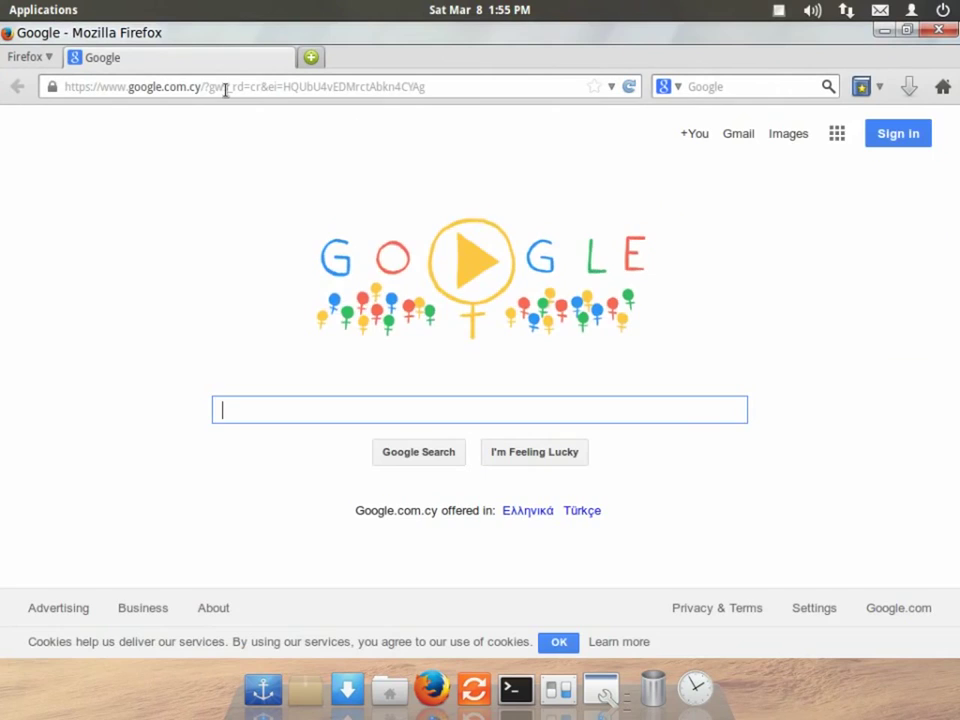
- Search Google for "gnome look" and open the GNOME-Look.org site
{"action": "type", "text": "gnome look"}
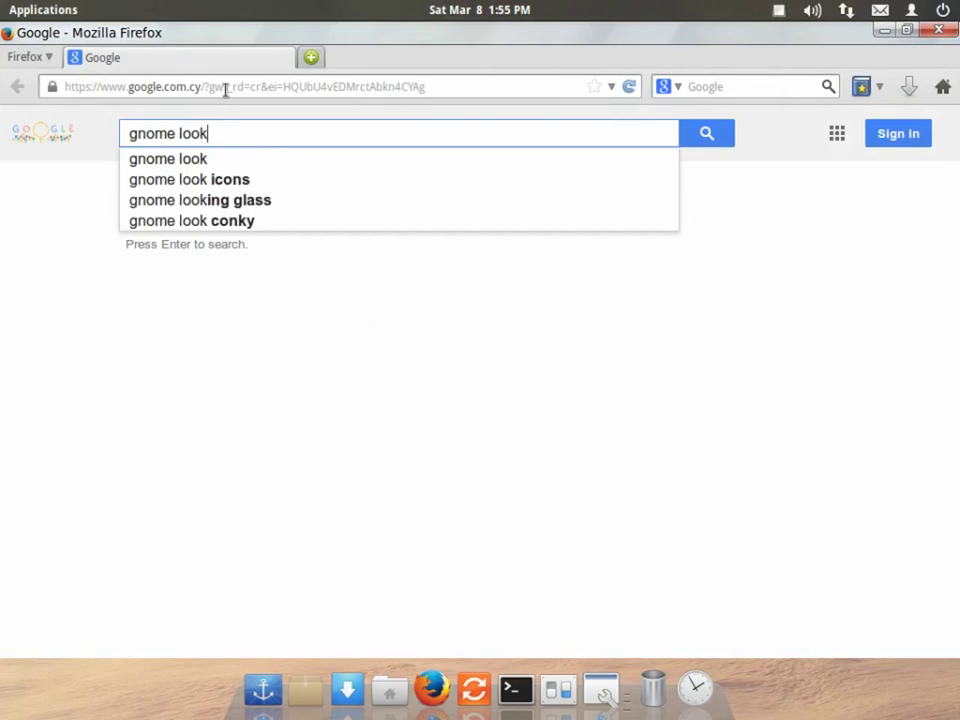
{"action": "key", "text": "Return"}
{"action": "left_click", "coordinate": [206, 345]}
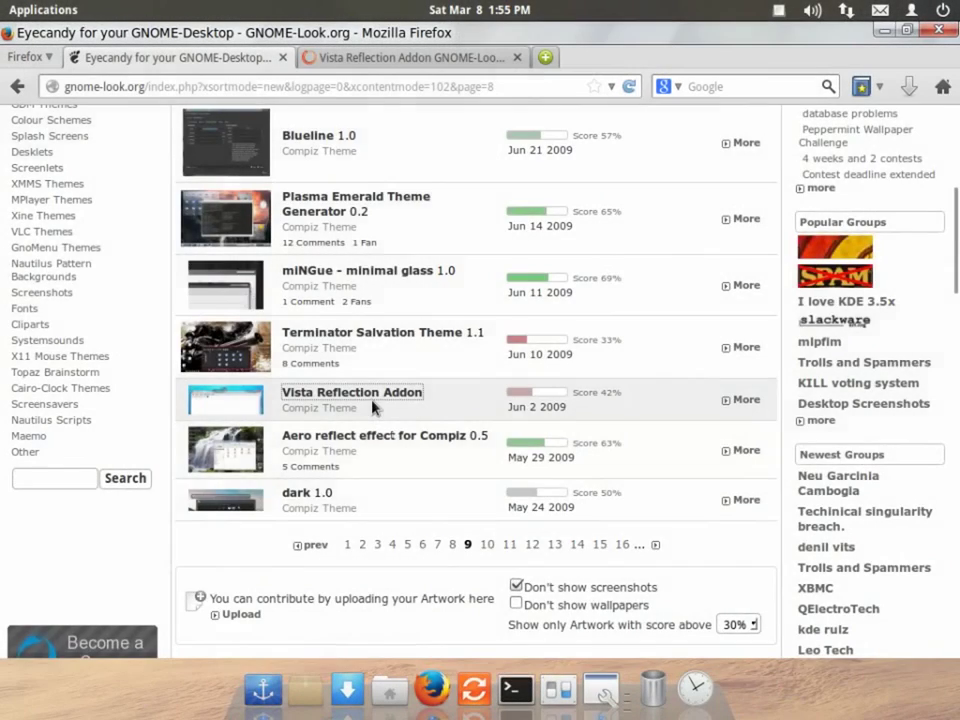
- Browse the Compiz themes listed on GNOME-Look.org and check the Vista Reflection Addon page
{"action": "scroll", "coordinate": [373, 401], "scroll_direction": "up", "scroll_amount": 6}
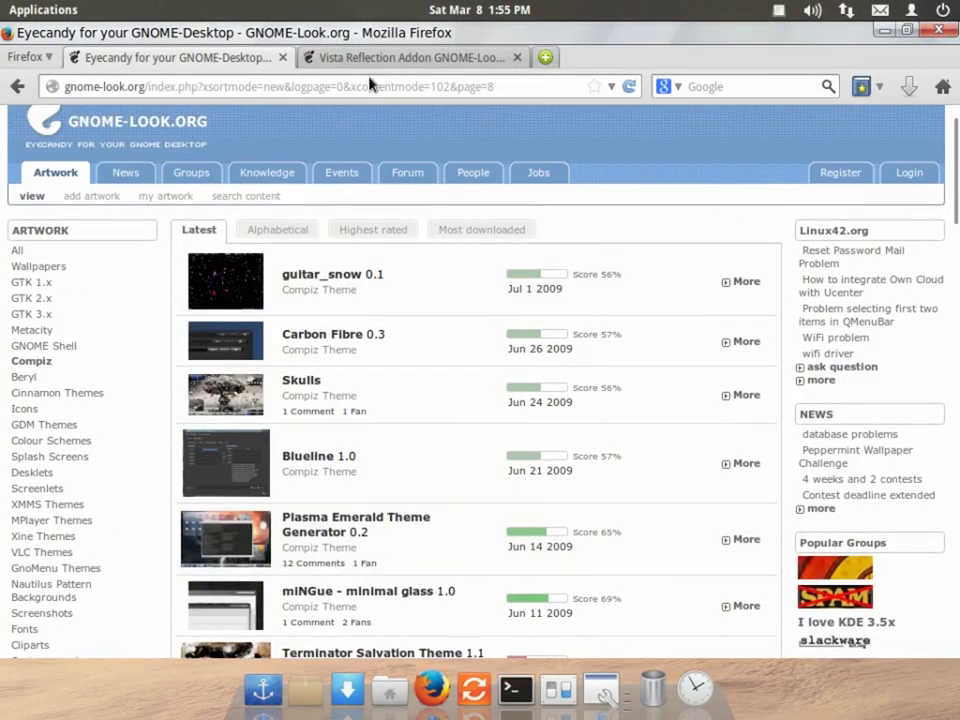
{"action": "left_click", "coordinate": [370, 57]}
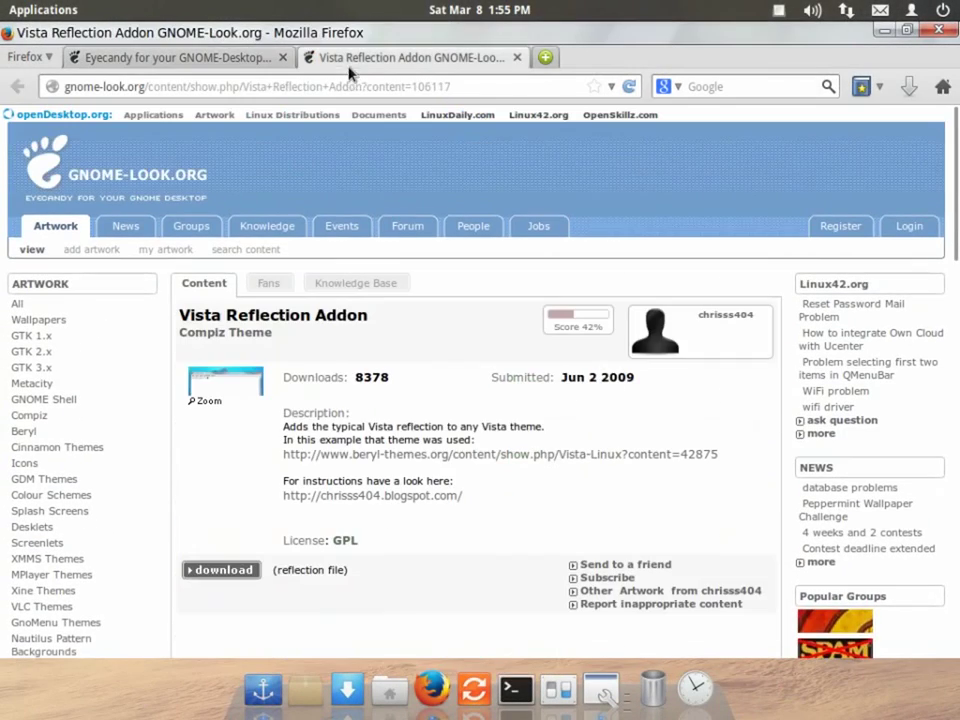
{"action": "left_click", "coordinate": [262, 58]}
{"action": "scroll", "coordinate": [425, 560], "scroll_direction": "down", "scroll_amount": 4}
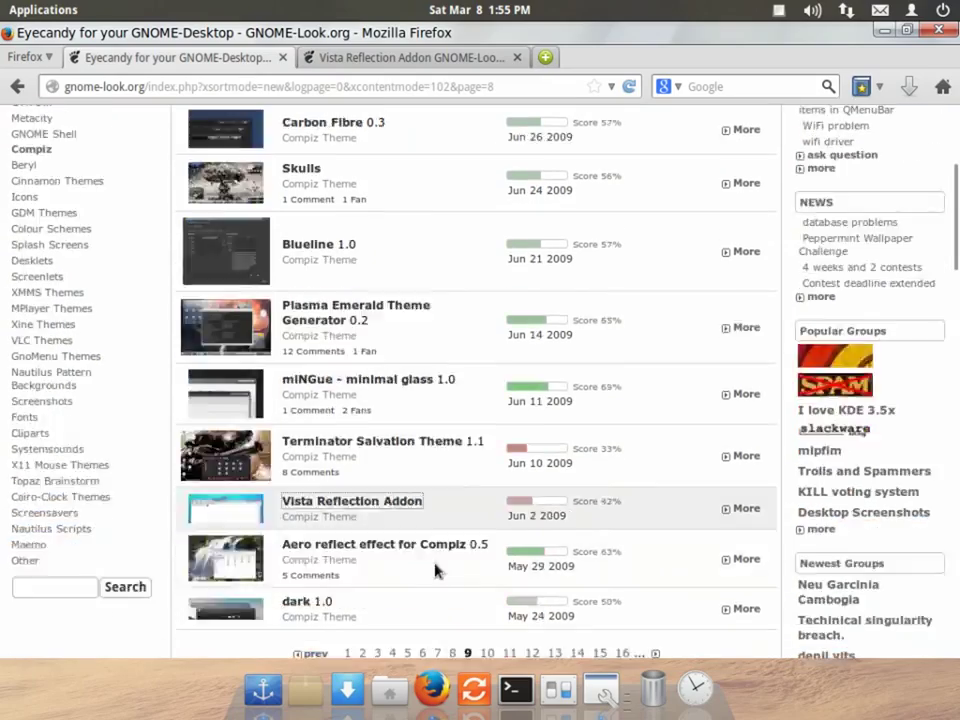
{"action": "scroll", "coordinate": [435, 570], "scroll_direction": "down", "scroll_amount": 3}
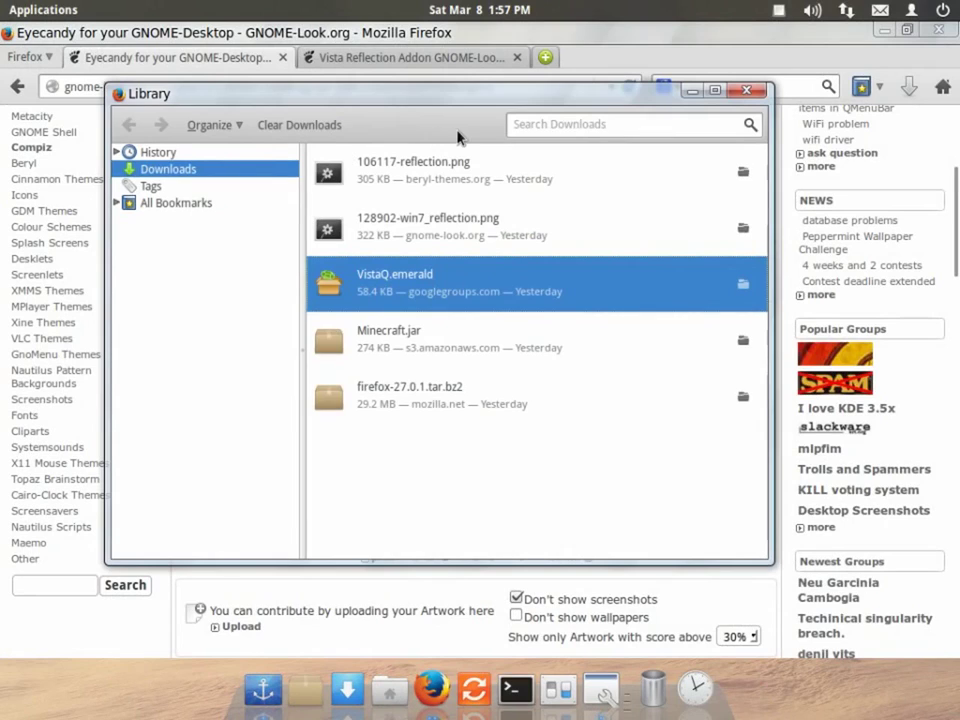
- Copy the download link of VistaQ.emerald from the browser's download history
{"action": "right_click", "coordinate": [426, 286]}
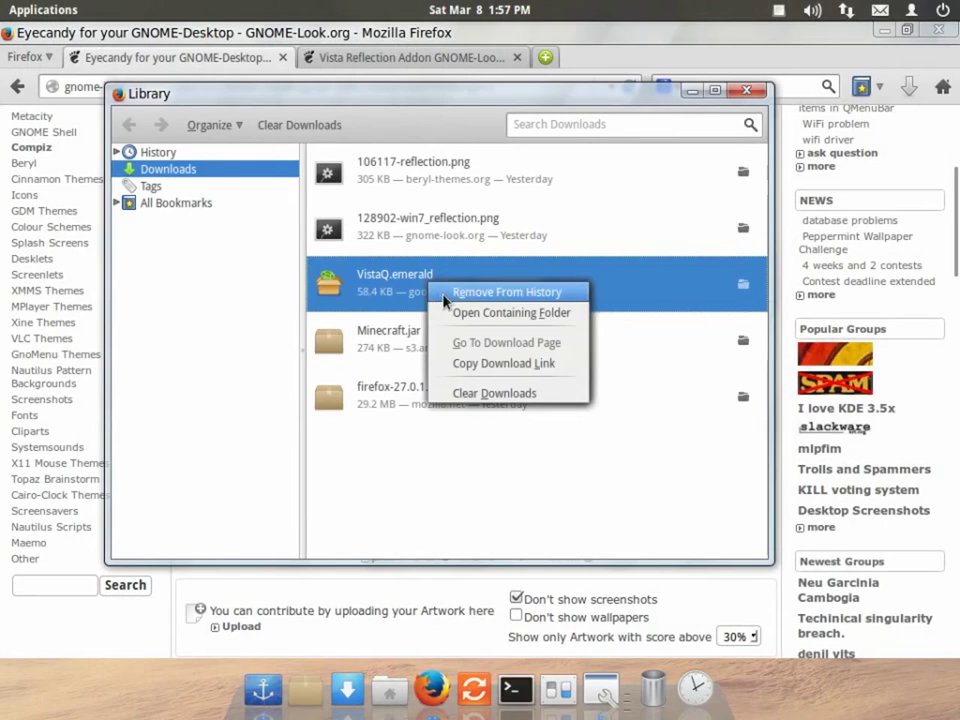
{"action": "left_click", "coordinate": [490, 362]}
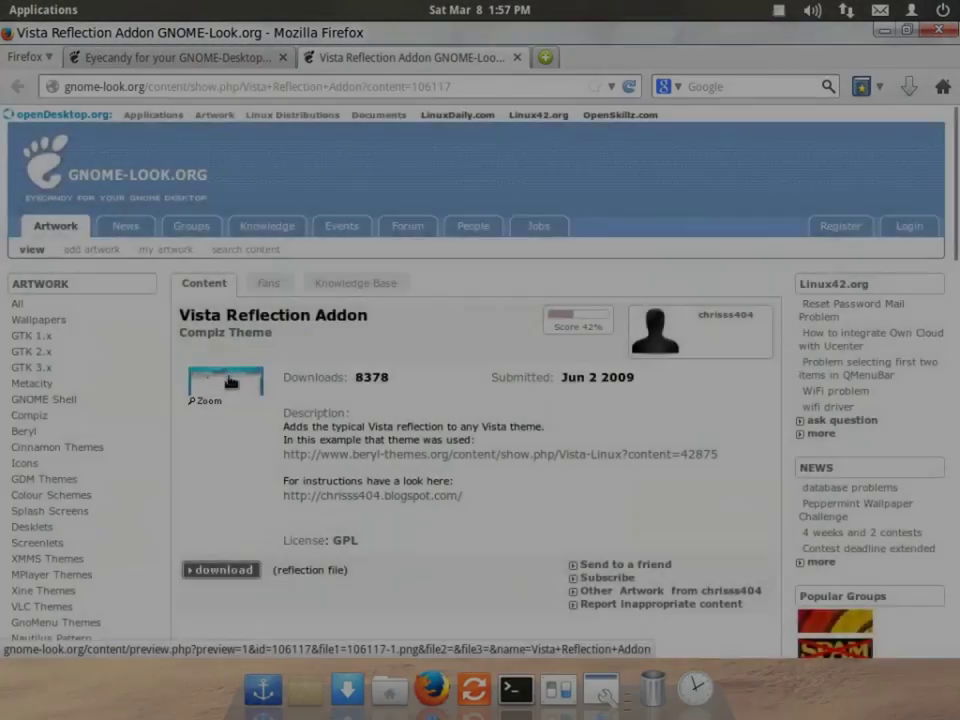
- View the enlarged preview of the Vista Reflection Addon, close it and find the theme's download
{"action": "left_click", "coordinate": [228, 383]}
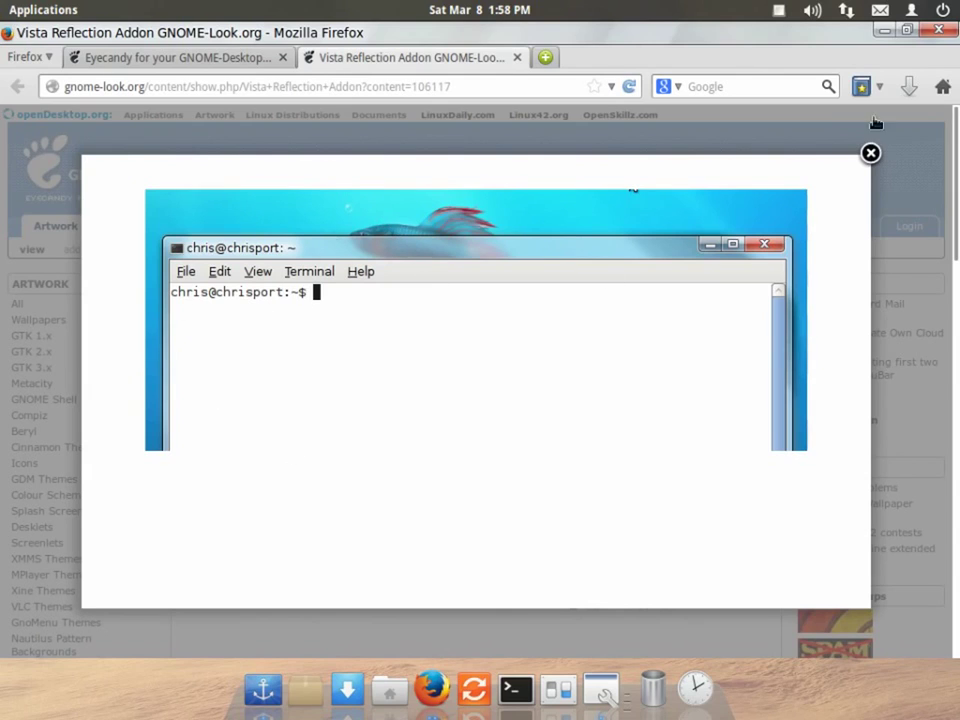
{"action": "left_click", "coordinate": [870, 153]}
{"action": "scroll", "coordinate": [497, 446], "scroll_direction": "down", "scroll_amount": 2}
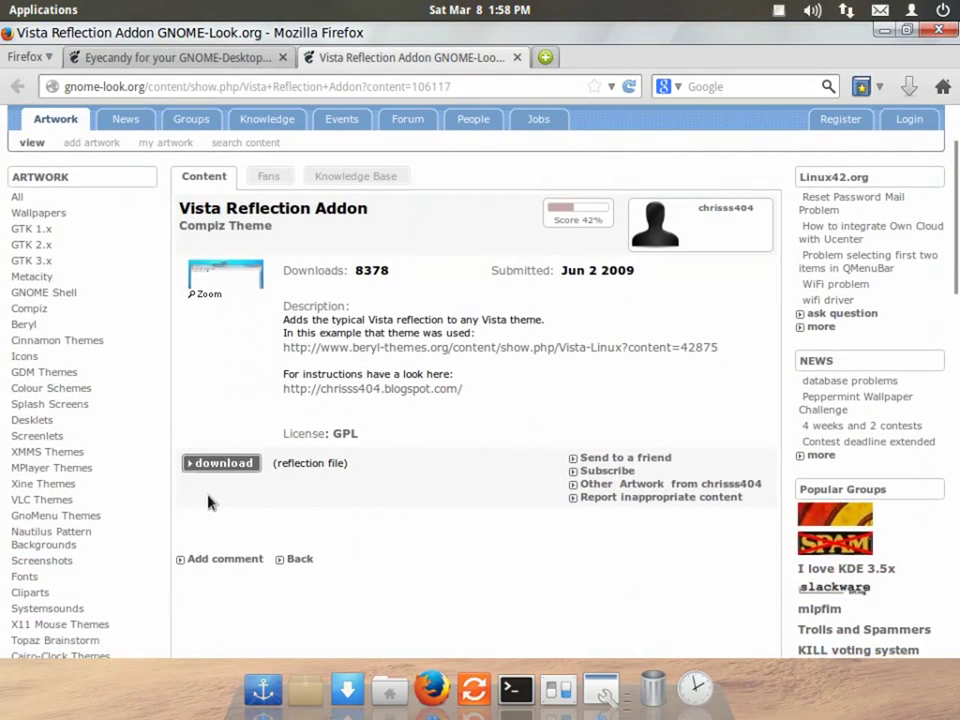
- Open the addon's reflection image, bring up saving it as 106117-reflection.png in Downloads, and close the download history window
{"action": "left_click", "coordinate": [192, 463]}
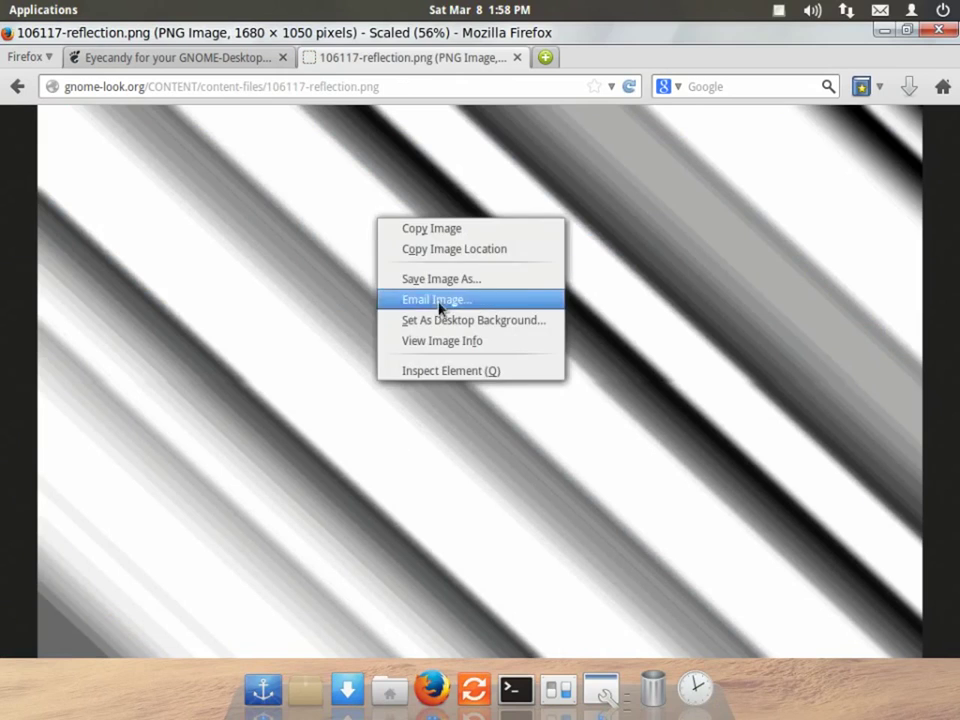
{"action": "left_click", "coordinate": [443, 285]}
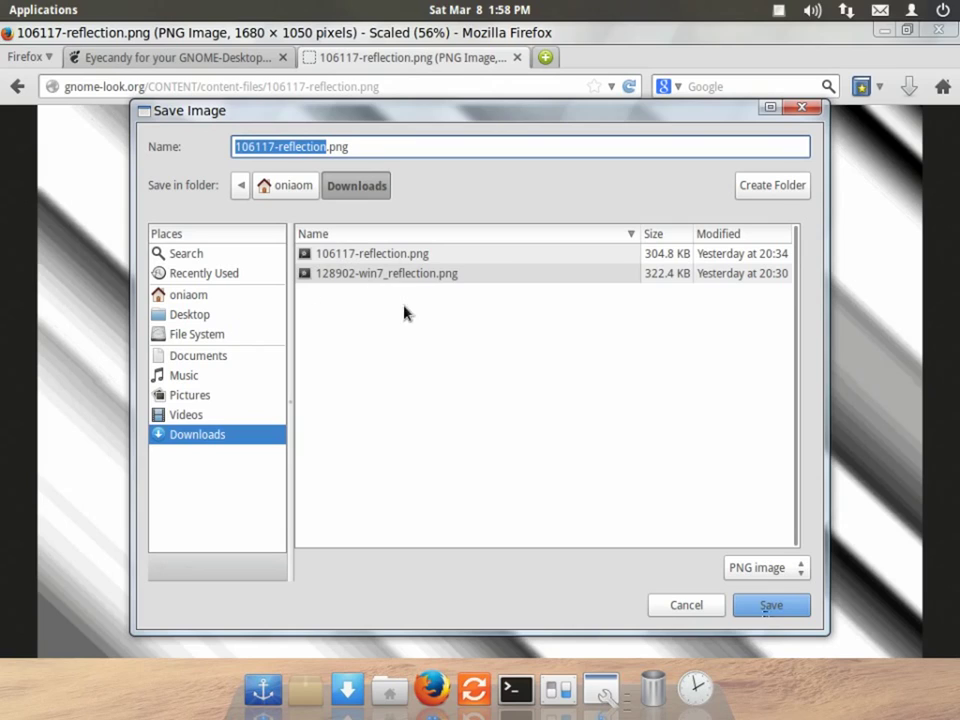
{"action": "left_click", "coordinate": [277, 147]}
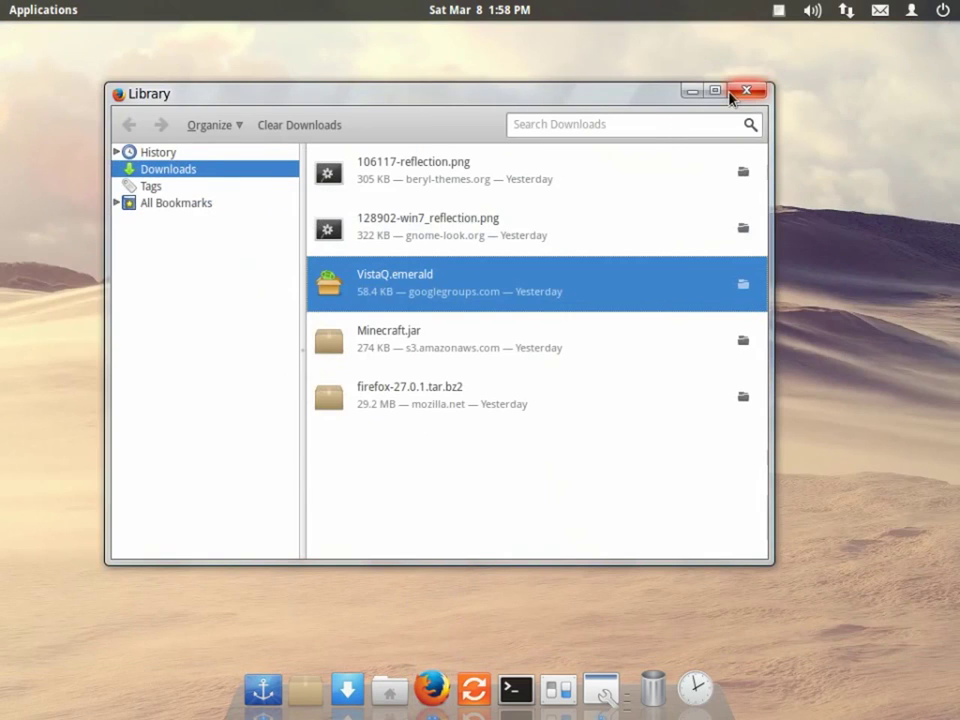
{"action": "left_click", "coordinate": [729, 93]}
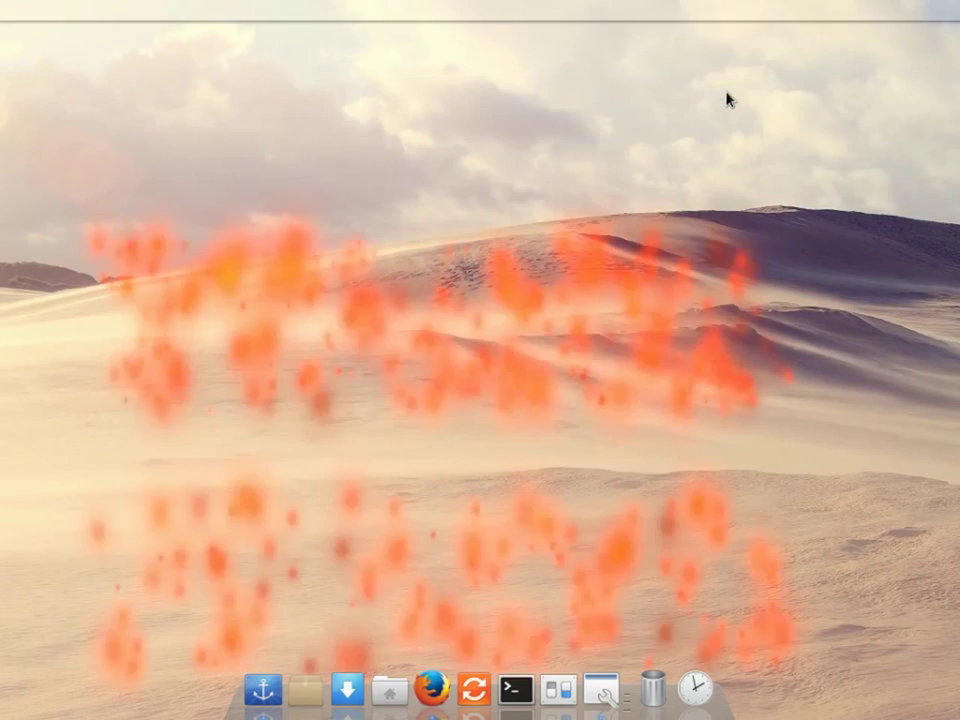
- Open a terminal and enter the command "compiz --replace" without running it
{"action": "left_click", "coordinate": [518, 684]}
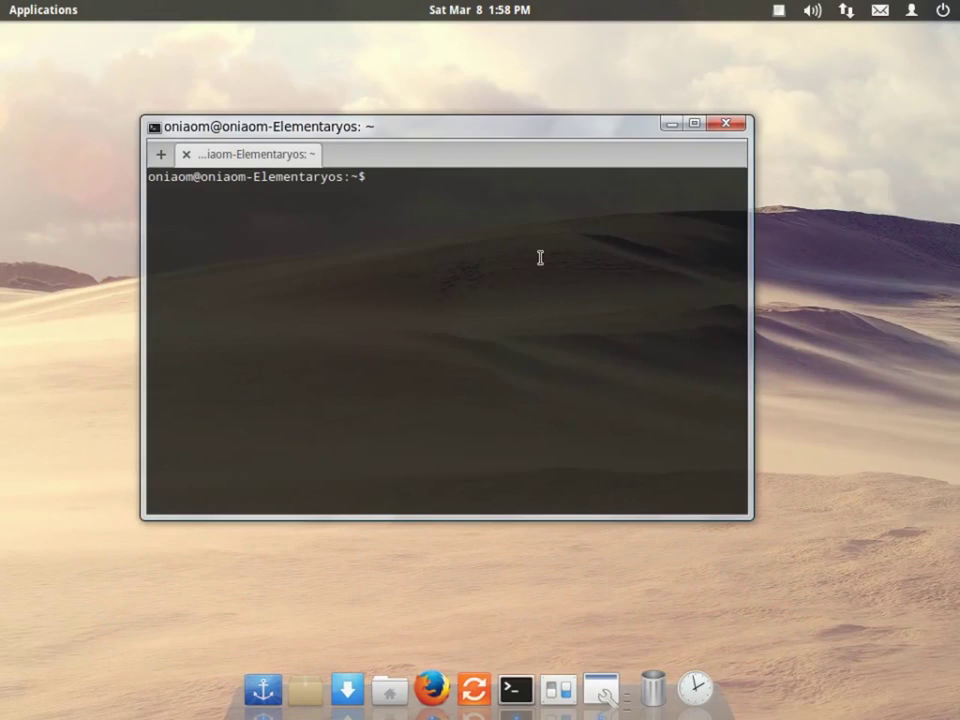
{"action": "type", "text": "compiz -"}
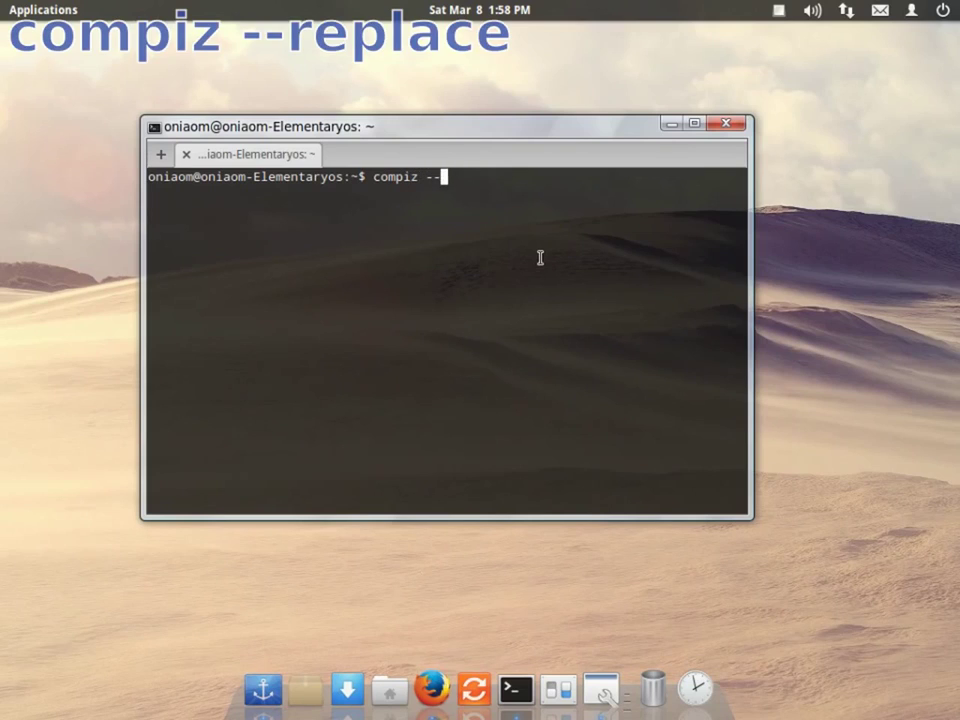
{"action": "type", "text": "-replace"}
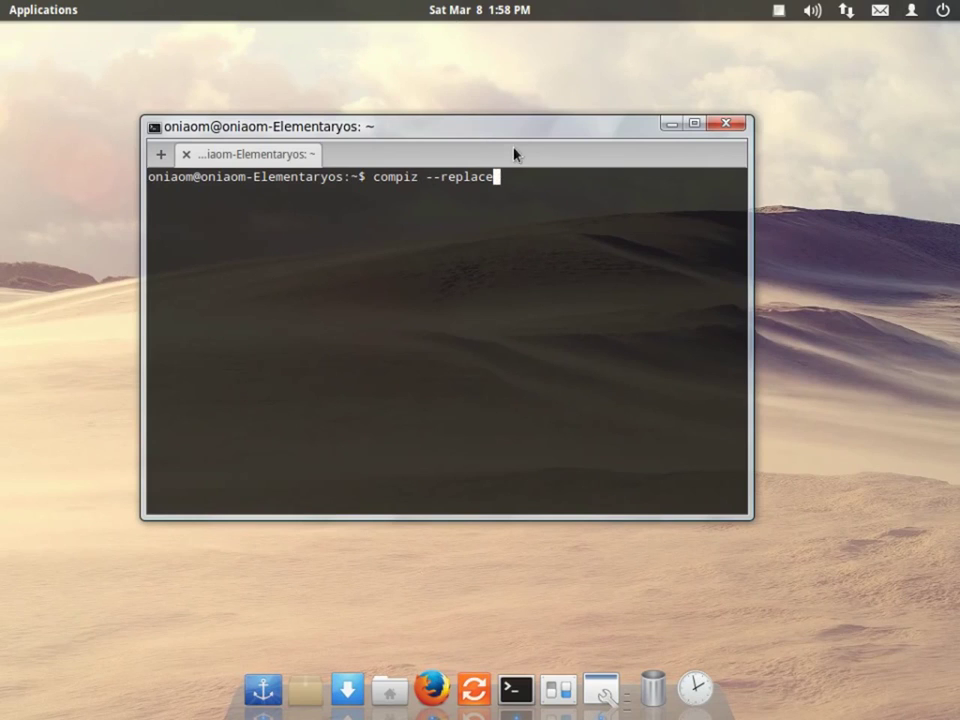
{"action": "left_click_drag", "start_coordinate": [499, 121], "coordinate": [560, 162]}
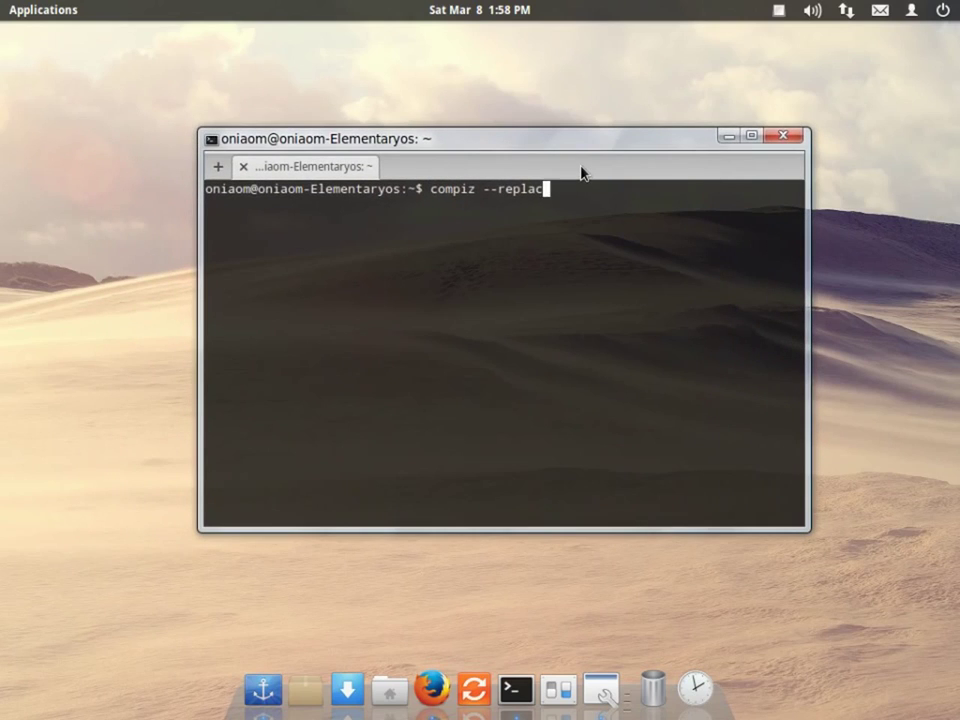
- Replace the terminal's compiz command with "emerald --replace" without running it
{"action": "key", "text": "BackSpace"}
{"action": "key", "text": "BackSpace"}
{"action": "key", "text": "BackSpace"}
{"action": "key", "text": "BackSpace"}
{"action": "key", "text": "BackSpace"}
{"action": "key", "text": "BackSpace"}
{"action": "key", "text": "BackSpace"}
{"action": "key", "text": "BackSpace"}
{"action": "key", "text": "BackSpace"}
{"action": "key", "text": "BackSpace"}
{"action": "key", "text": "BackSpace"}
{"action": "key", "text": "BackSpace"}
{"action": "key", "text": "BackSpace"}
{"action": "key", "text": "BackSpace"}
{"action": "key", "text": "BackSpace"}
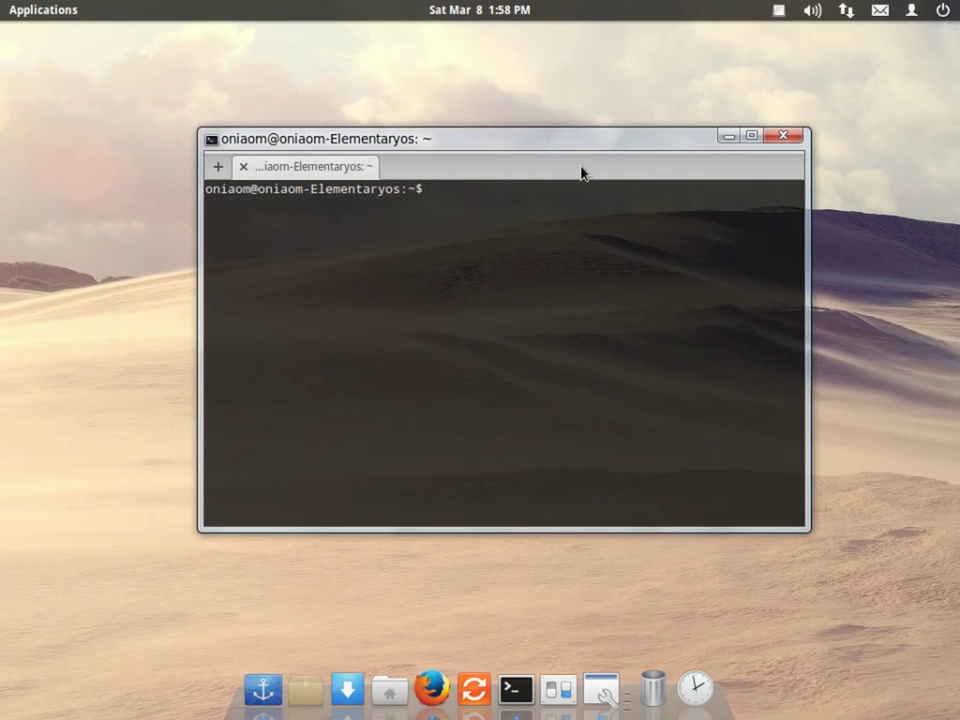
{"action": "type", "text": "emerald -"}
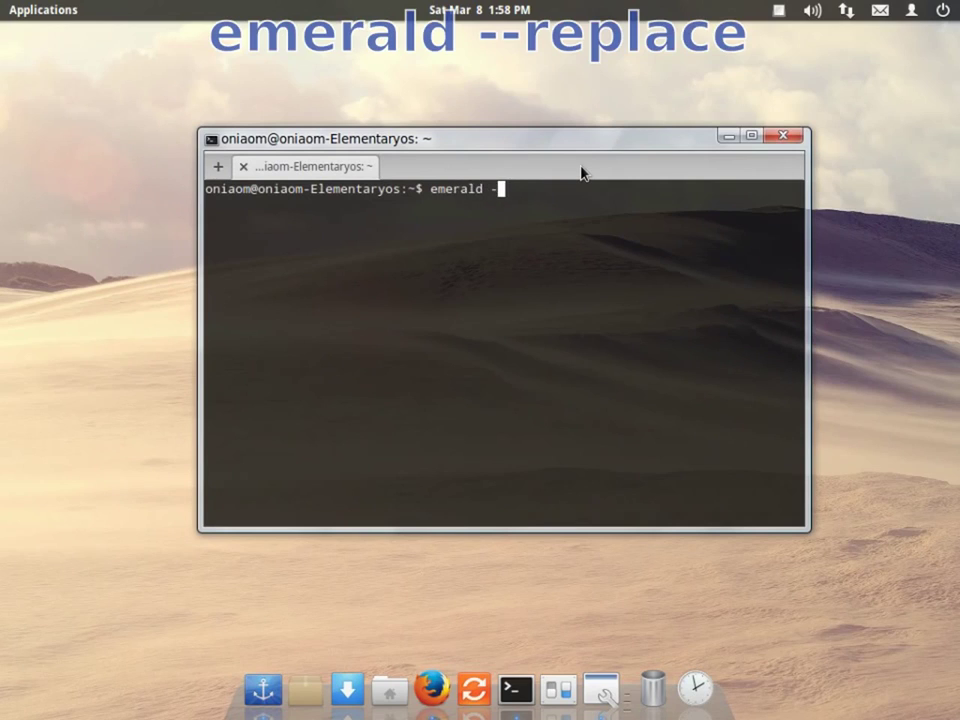
{"action": "type", "text": "-replace"}
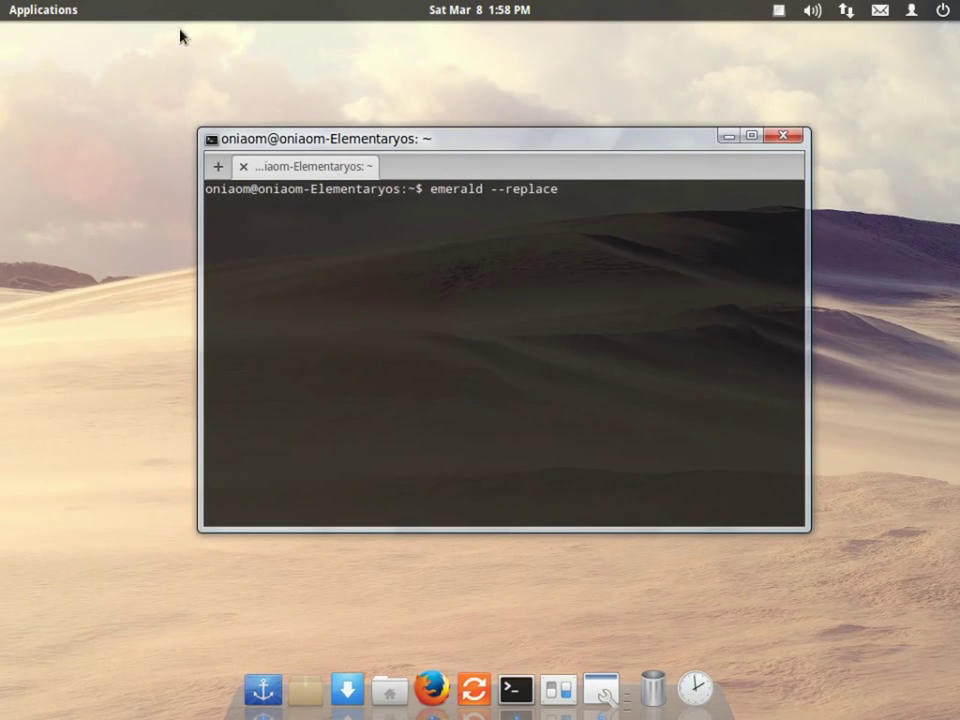
- Erase the unrun emerald command, reposition the terminal window and close it
{"action": "key", "text": "BackSpace"}
{"action": "key", "text": "BackSpace"}
{"action": "key", "text": "BackSpace"}
{"action": "key", "text": "BackSpace"}
{"action": "key", "text": "BackSpace"}
{"action": "key", "text": "BackSpace"}
{"action": "key", "text": "BackSpace"}
{"action": "key", "text": "BackSpace"}
{"action": "key", "text": "BackSpace"}
{"action": "key", "text": "BackSpace"}
{"action": "key", "text": "BackSpace"}
{"action": "key", "text": "BackSpace"}
{"action": "key", "text": "BackSpace"}
{"action": "key", "text": "BackSpace"}
{"action": "key", "text": "BackSpace"}
{"action": "key", "text": "BackSpace"}
{"action": "key", "text": "BackSpace"}
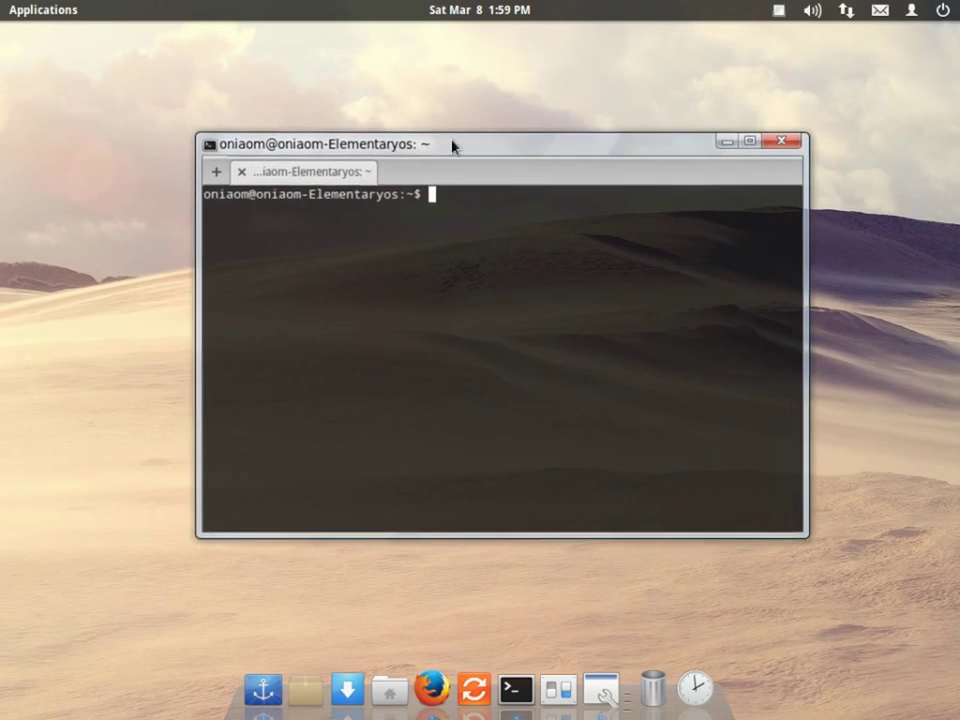
{"action": "left_click_drag", "start_coordinate": [493, 141], "coordinate": [460, 147]}
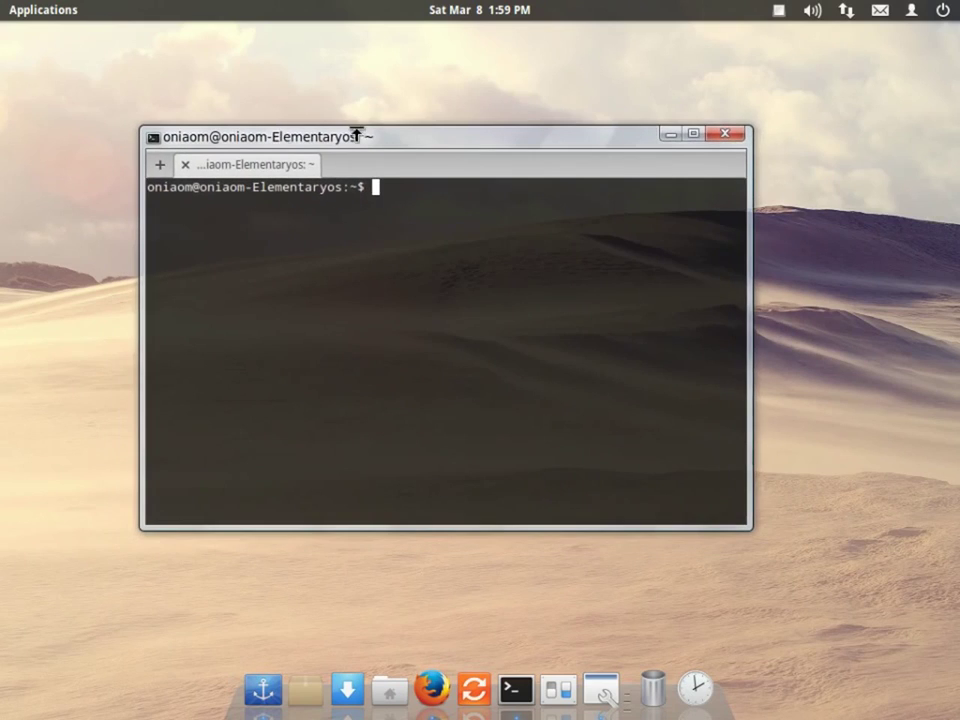
{"action": "left_click", "coordinate": [722, 135]}
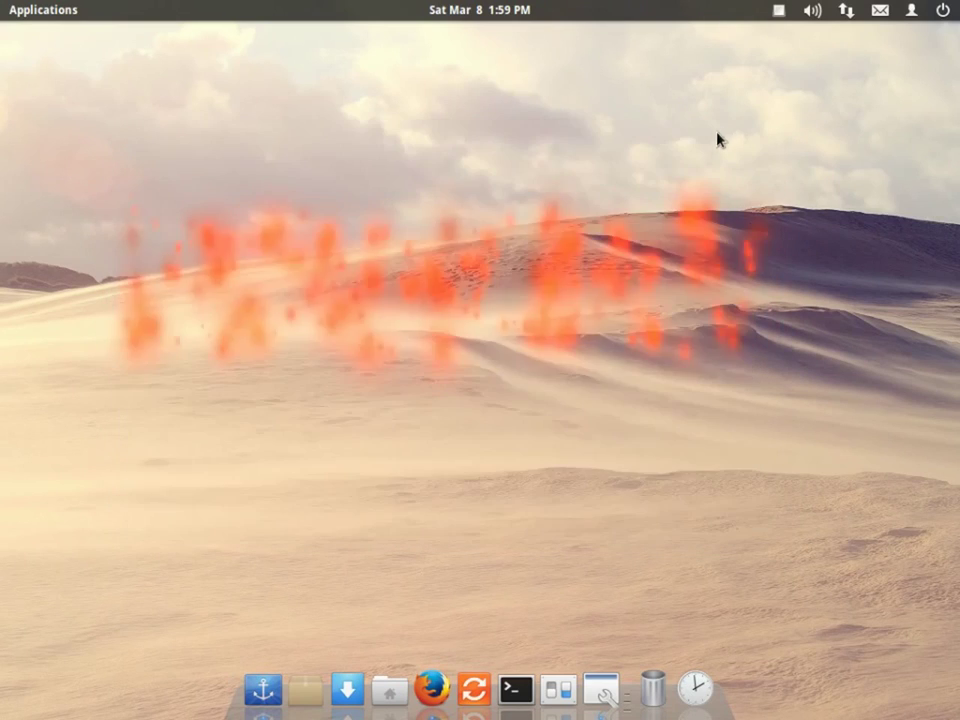
- Switch to Firefox on the GNOME-Look.org page and launch Emerald Themer over it
{"action": "left_click", "coordinate": [28, 8]}
{"action": "left_click", "coordinate": [305, 397]}
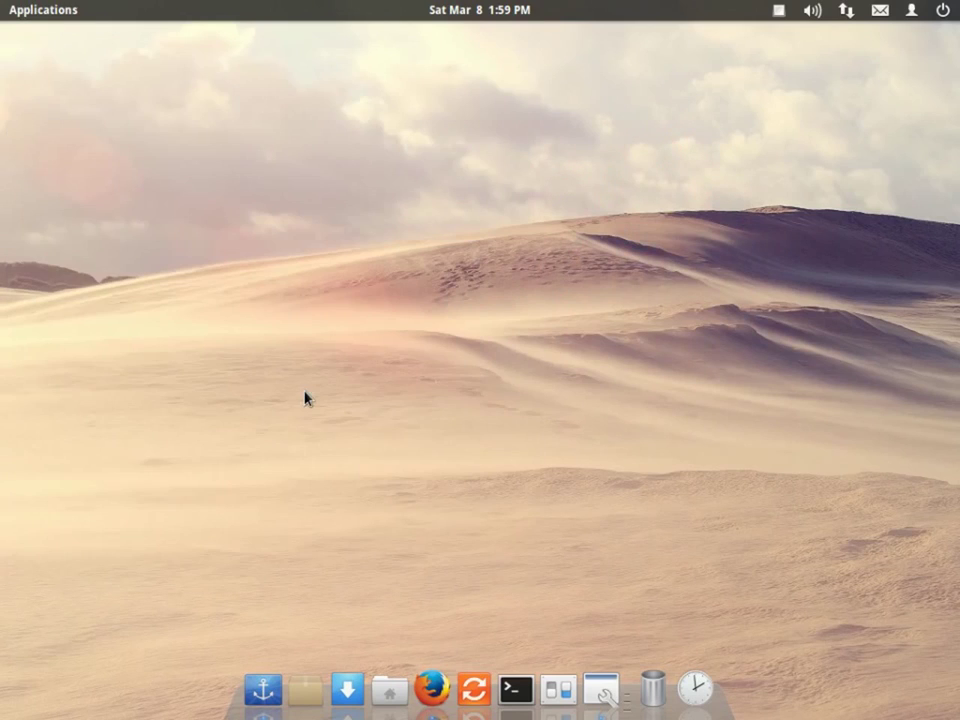
{"action": "left_click", "coordinate": [432, 688]}
{"action": "left_click", "coordinate": [30, 56]}
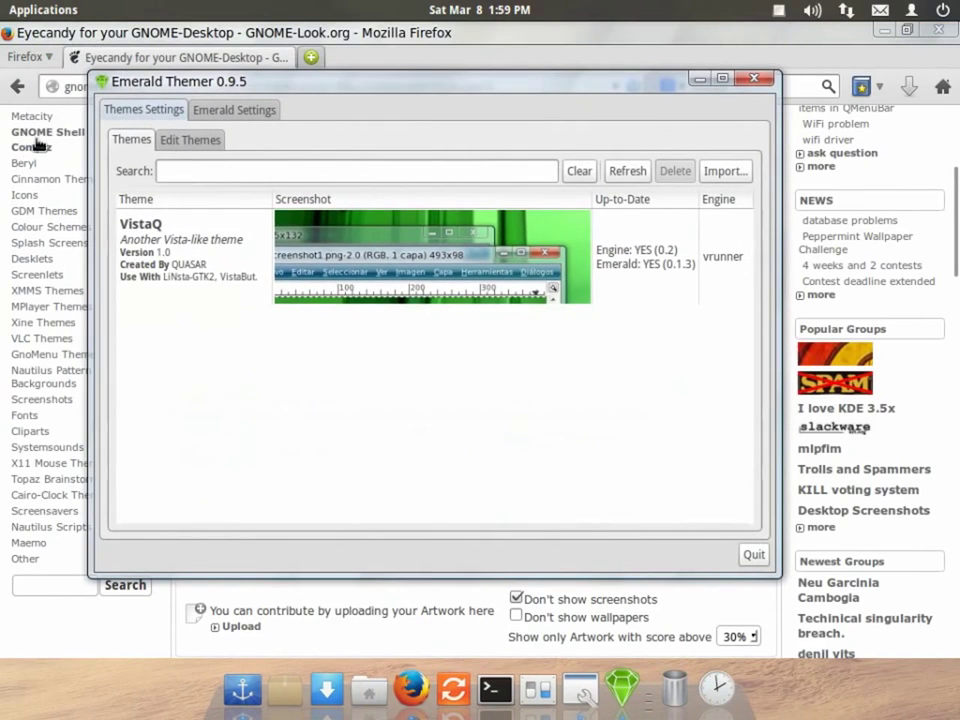
- Import the VistaQ.emerald theme from Downloads into Emerald Themer and move its window down a little
{"action": "left_click", "coordinate": [722, 170]}
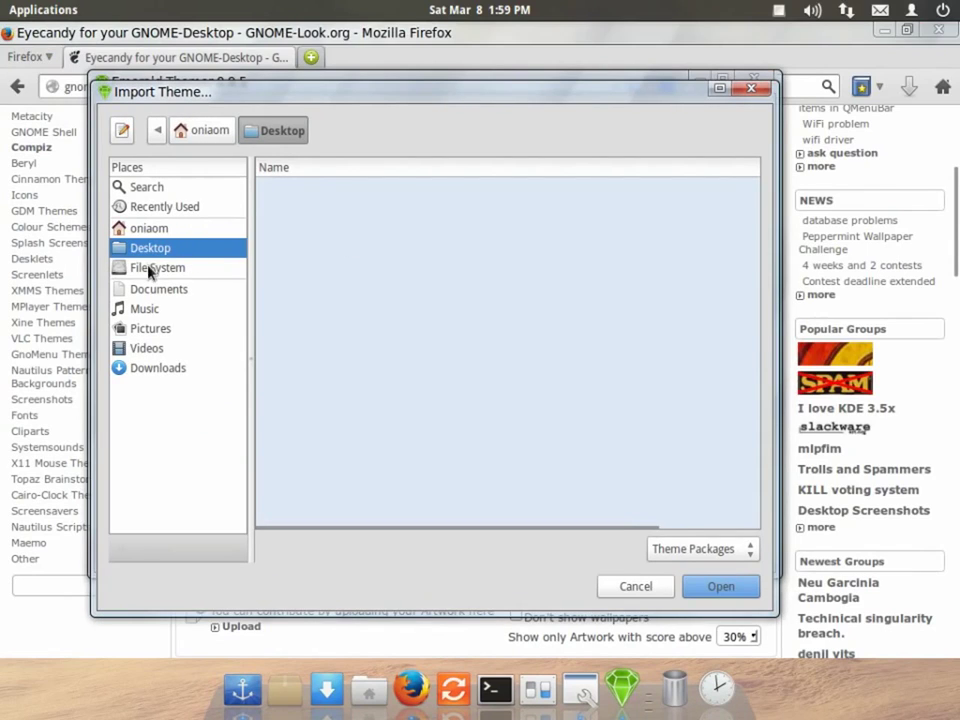
{"action": "left_click", "coordinate": [158, 368]}
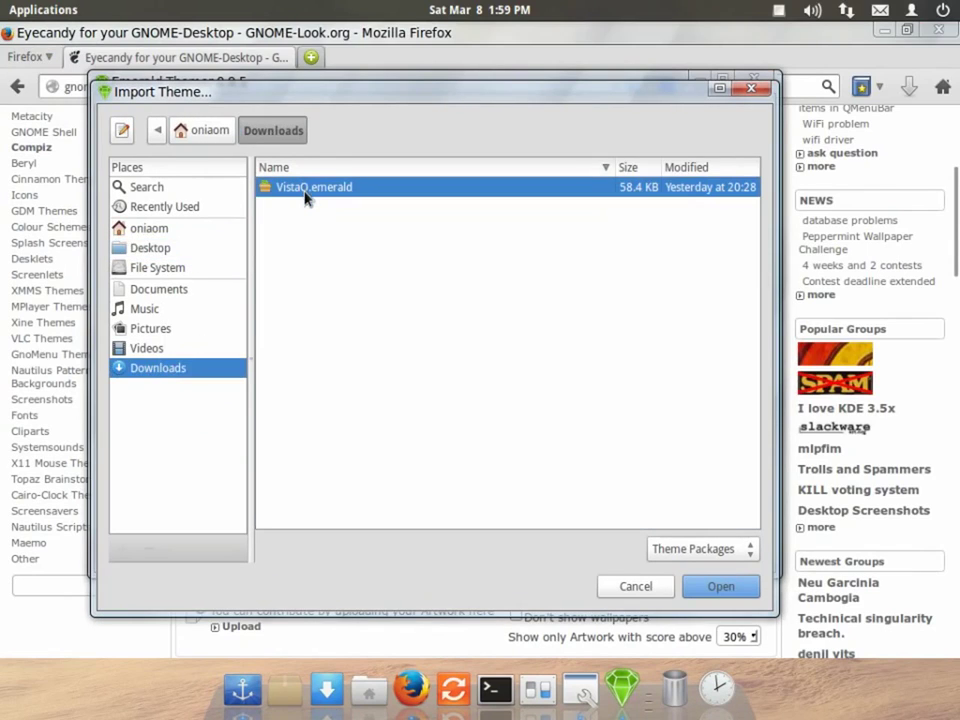
{"action": "left_click", "coordinate": [720, 586]}
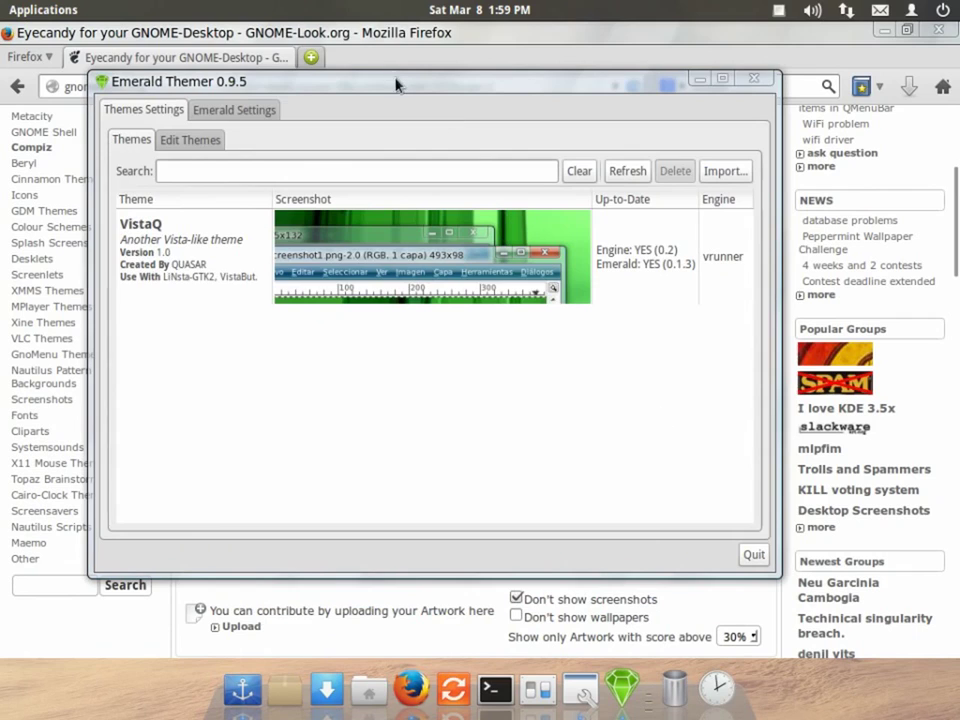
{"action": "left_click_drag", "start_coordinate": [395, 82], "coordinate": [378, 114]}
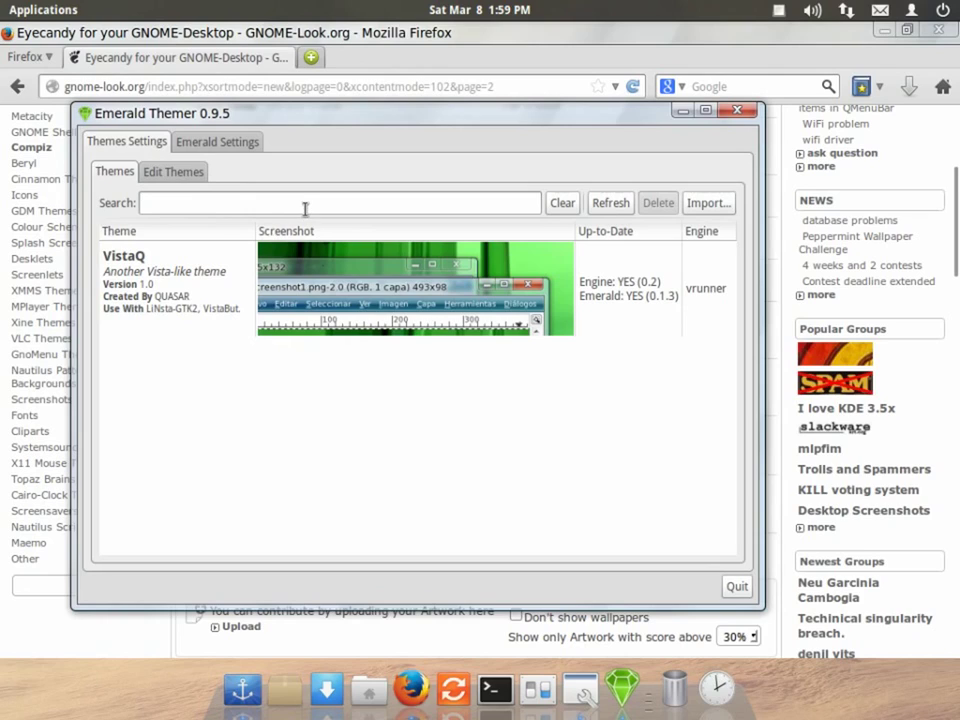
- Review Emerald's own settings, checking the choices for Compiz Decoration Blur Type, kept at Titlebar only, and Button Hover Cursor
{"action": "left_click", "coordinate": [250, 143]}
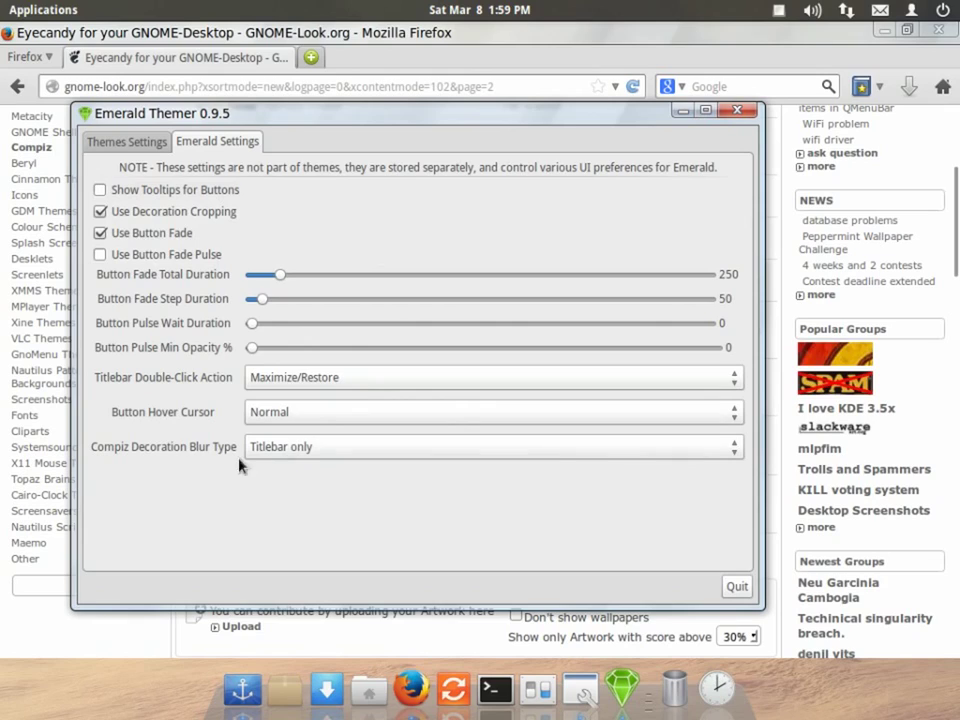
{"action": "left_click", "coordinate": [308, 452]}
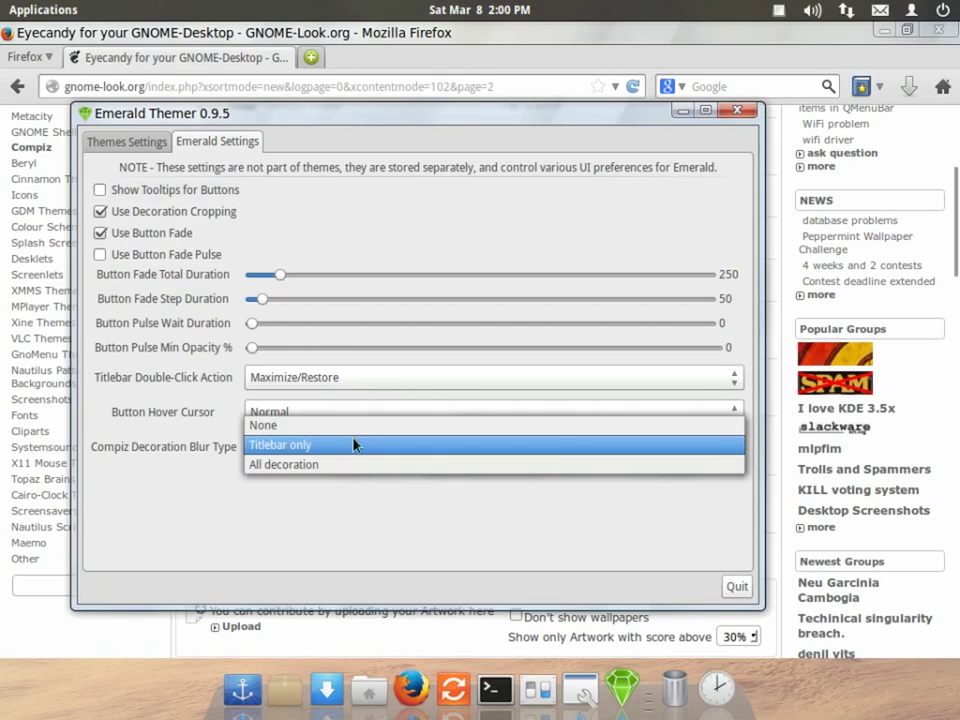
{"action": "left_click", "coordinate": [355, 445]}
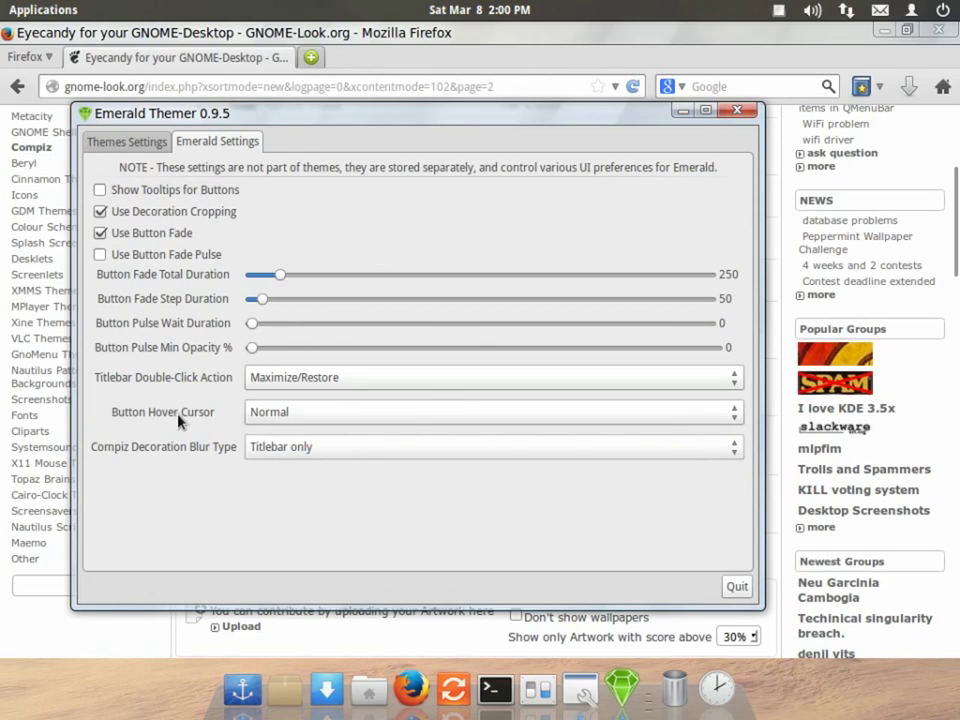
{"action": "left_click", "coordinate": [293, 411]}
{"action": "left_click", "coordinate": [203, 407]}
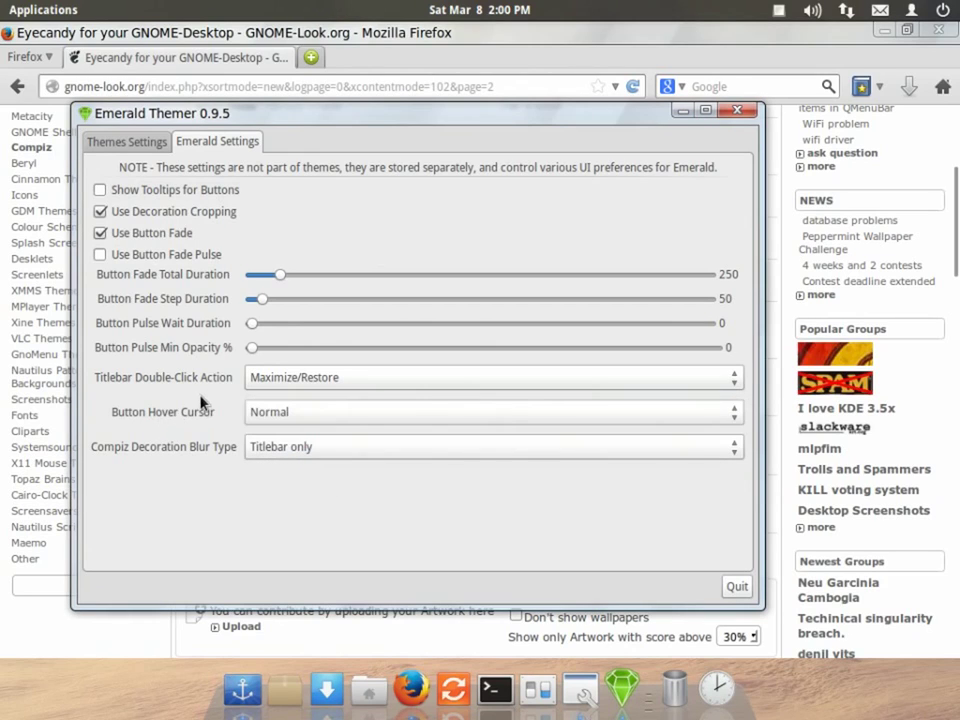
- Set the Titlebar Double-Click Action to Shade and test it by rolling the Emerald Themer window up and down
{"action": "left_click", "coordinate": [292, 377]}
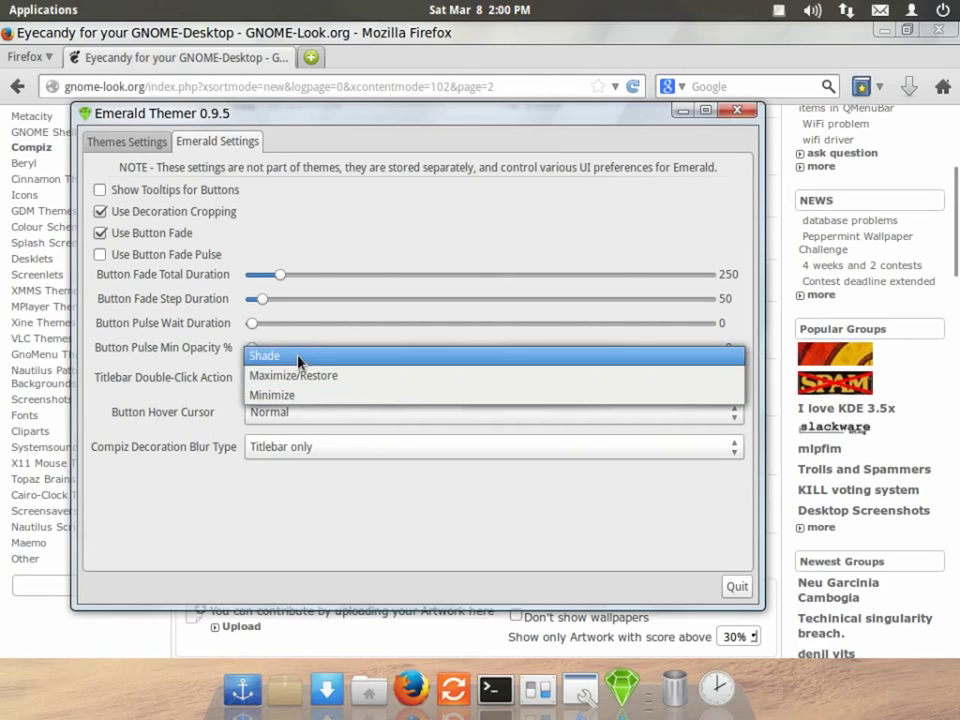
{"action": "left_click", "coordinate": [298, 358]}
{"action": "double_click", "coordinate": [355, 117]}
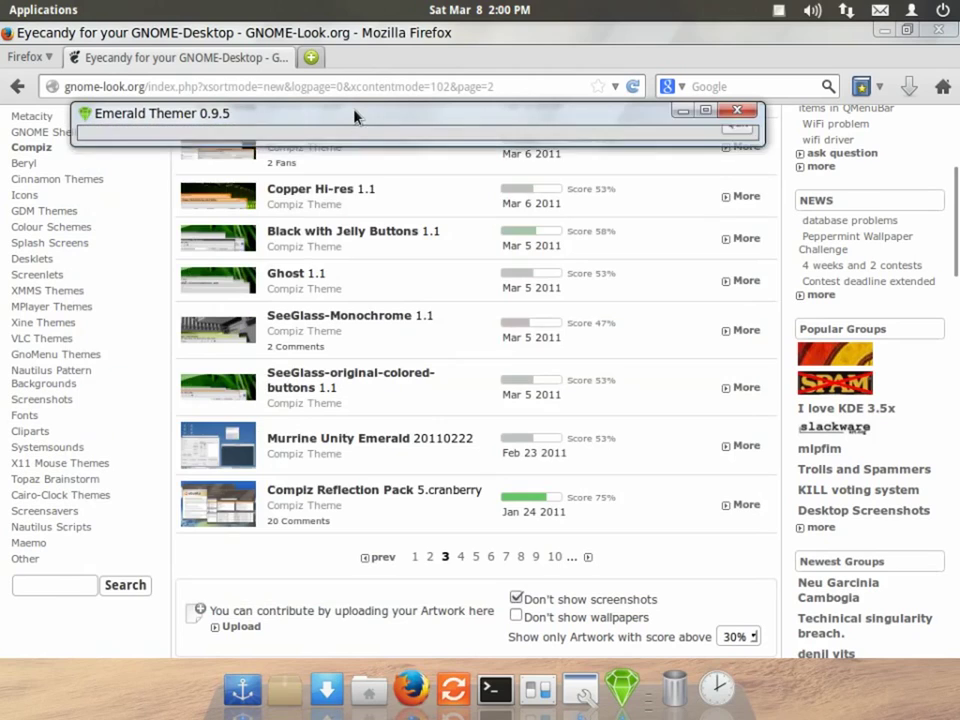
{"action": "double_click", "coordinate": [355, 117]}
- Set the Titlebar Double-Click Action to Maximize/Restore, test it on the Emerald Themer window and quit Emerald Themer
{"action": "left_click", "coordinate": [313, 381]}
{"action": "left_click", "coordinate": [306, 395]}
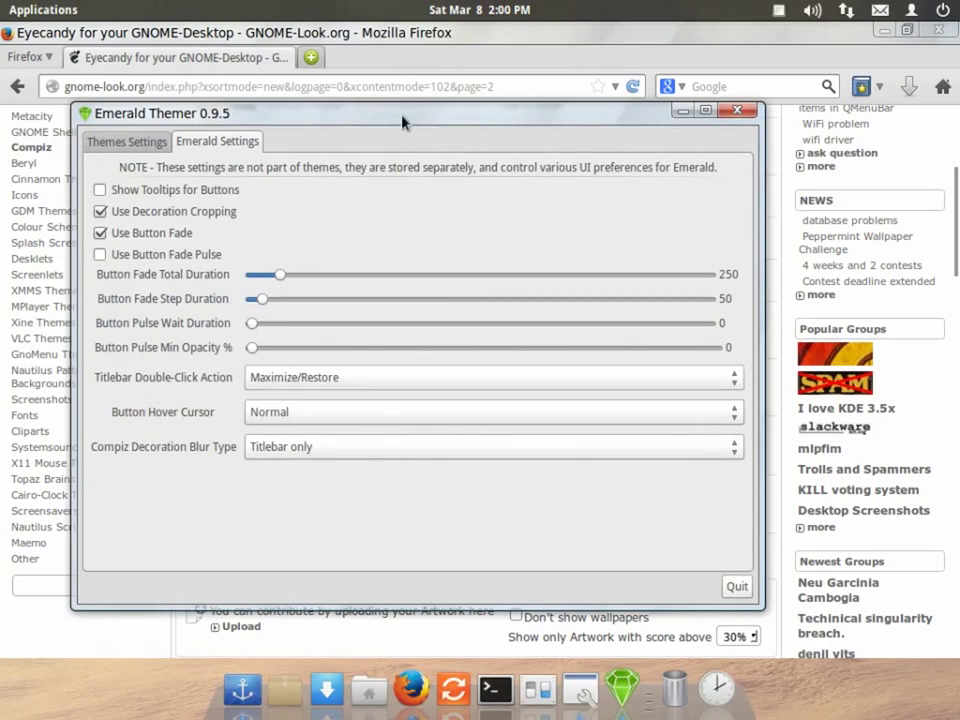
{"action": "double_click", "coordinate": [401, 115]}
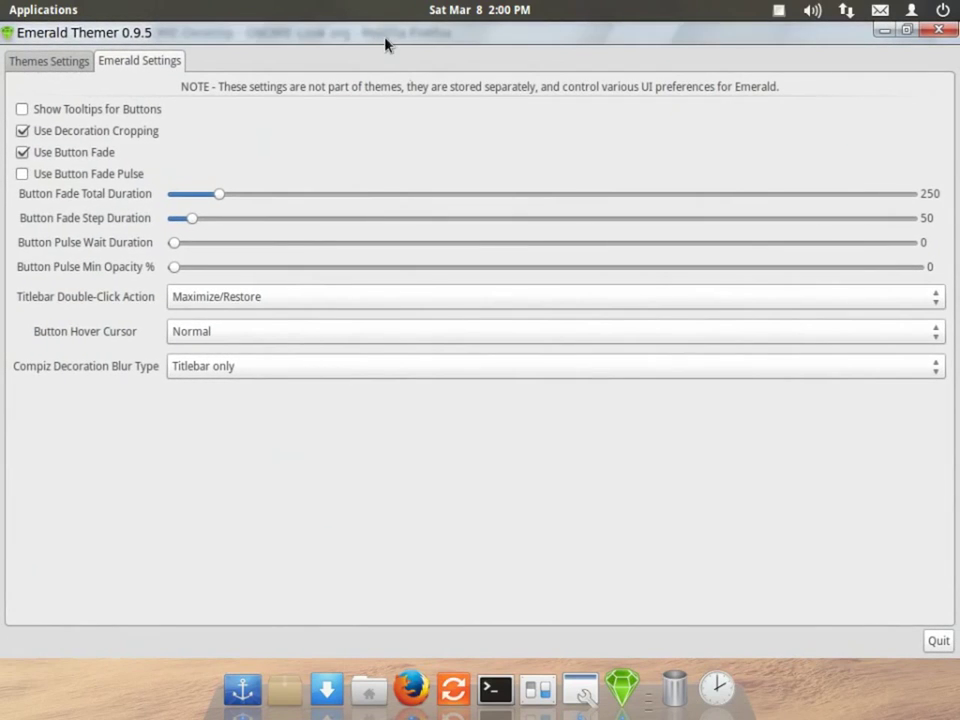
{"action": "double_click", "coordinate": [384, 36]}
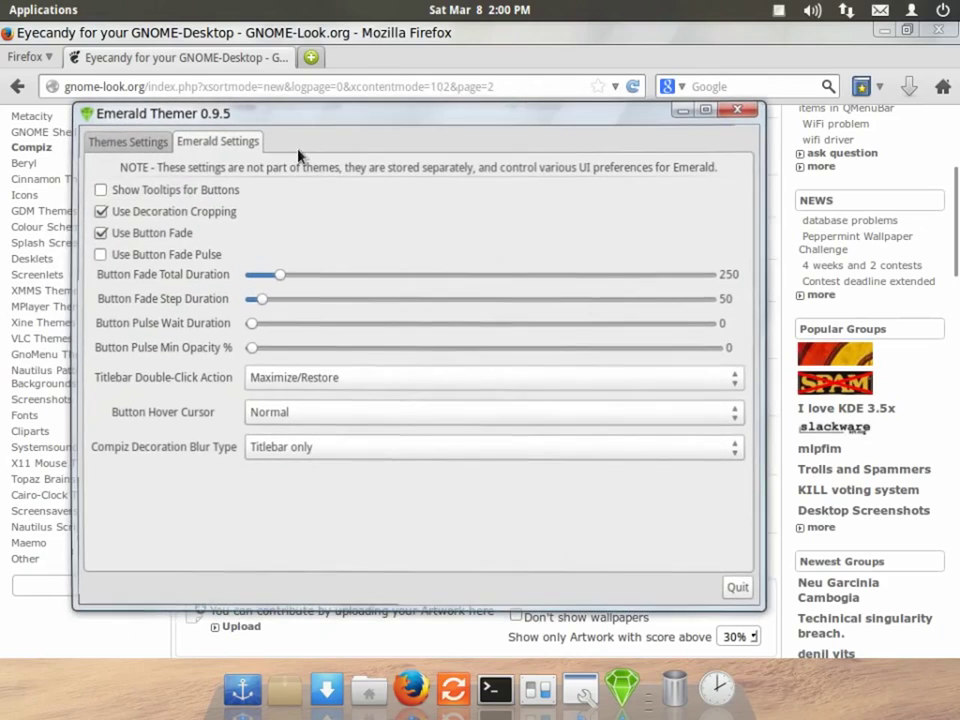
{"action": "left_click", "coordinate": [731, 589]}
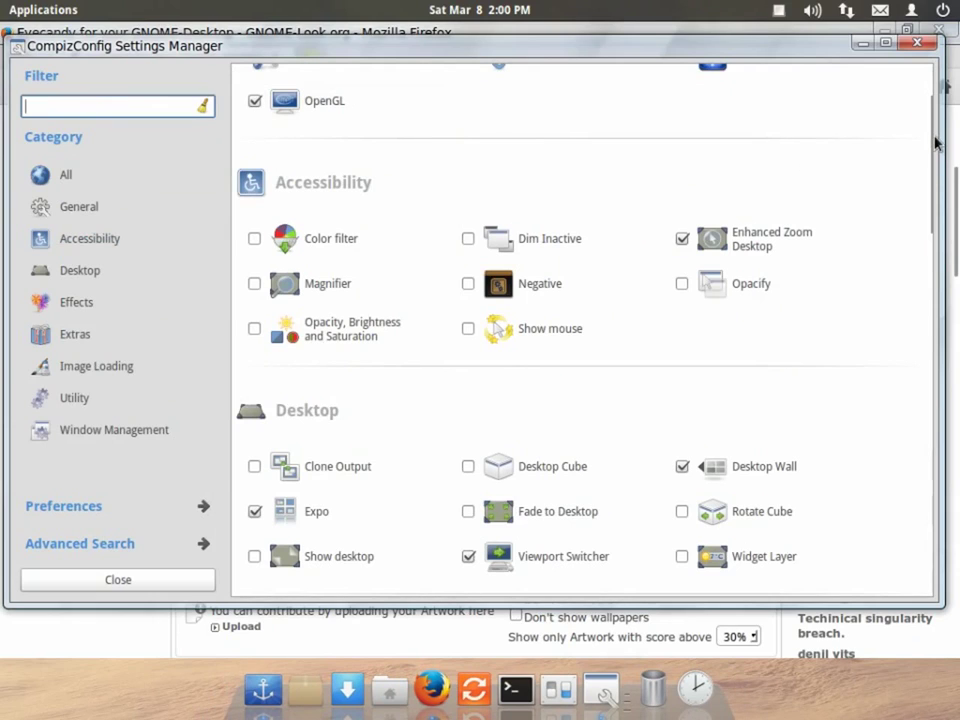
- Open the Reflection plugin's settings in CompizConfig Settings Manager and preview 106117-reflection.png from Downloads as reflection image, cancelling the choice
{"action": "scroll", "coordinate": [853, 306], "scroll_direction": "down", "scroll_amount": 5}
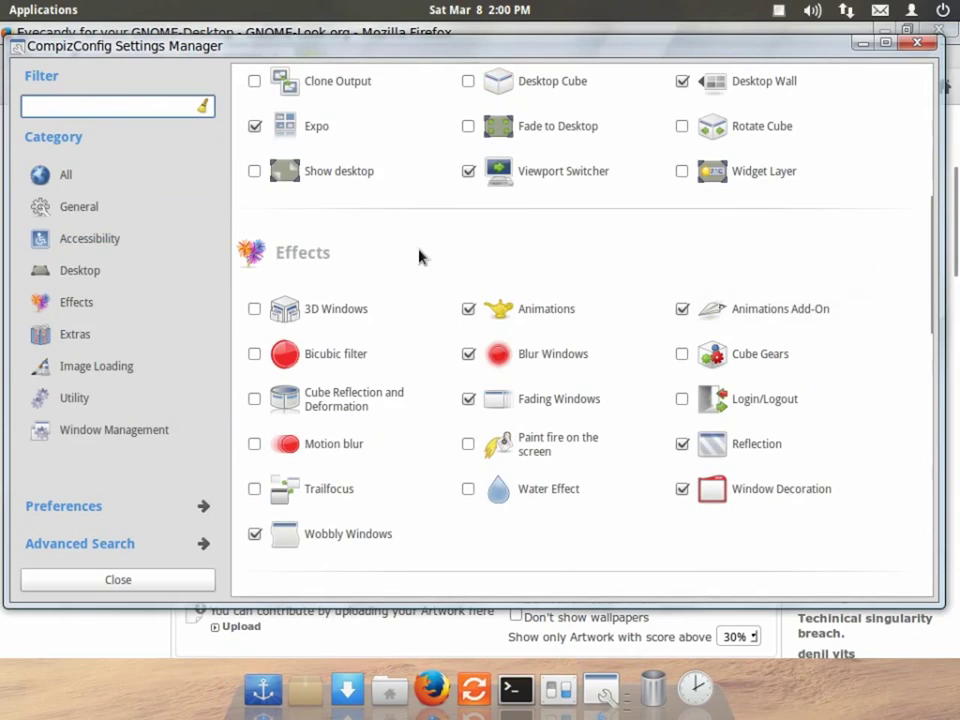
{"action": "left_click", "coordinate": [769, 450]}
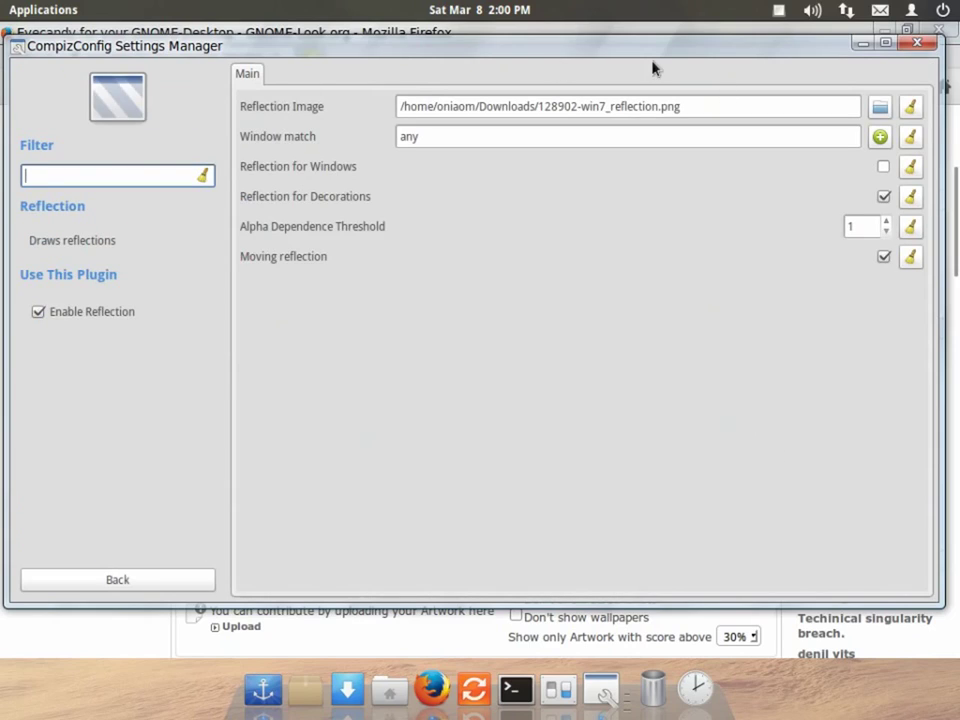
{"action": "left_click", "coordinate": [876, 108]}
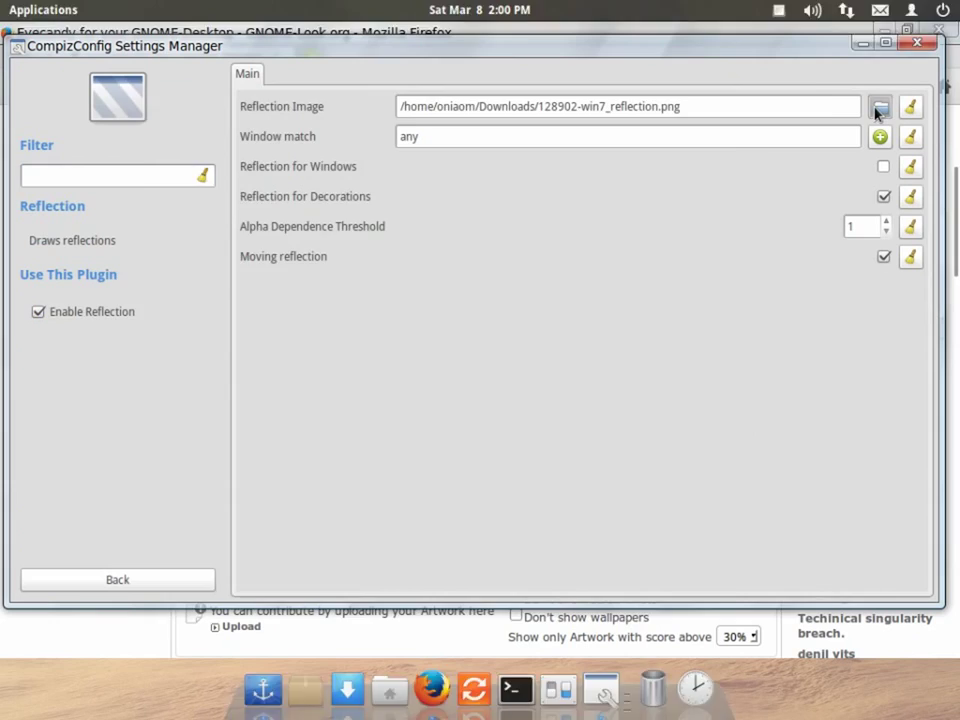
{"action": "left_click", "coordinate": [350, 225]}
{"action": "double_click", "coordinate": [352, 225]}
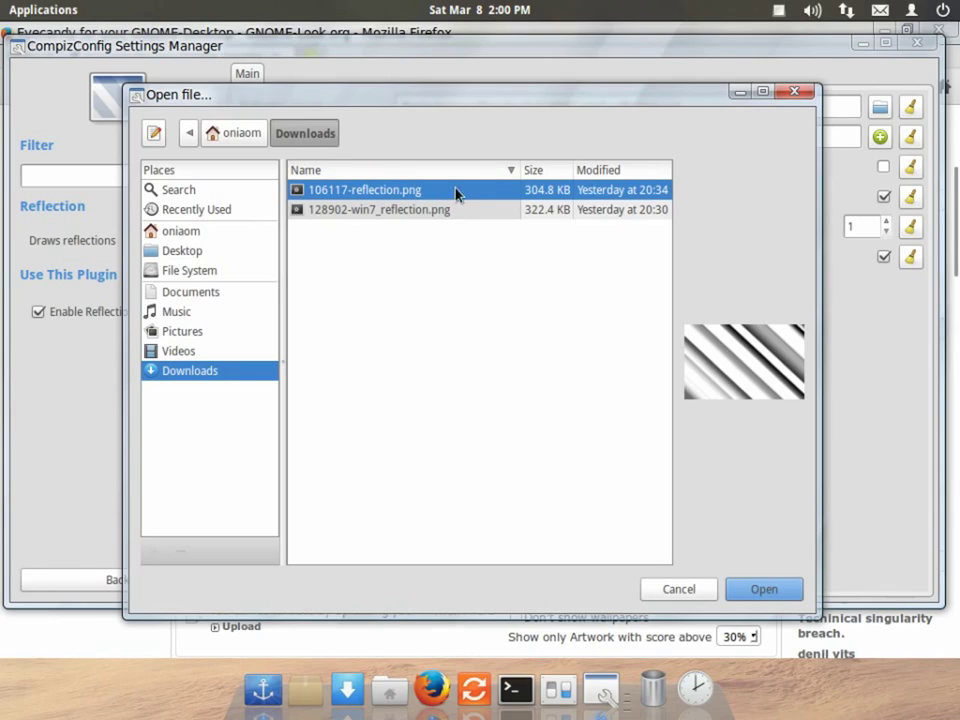
{"action": "left_click", "coordinate": [714, 590]}
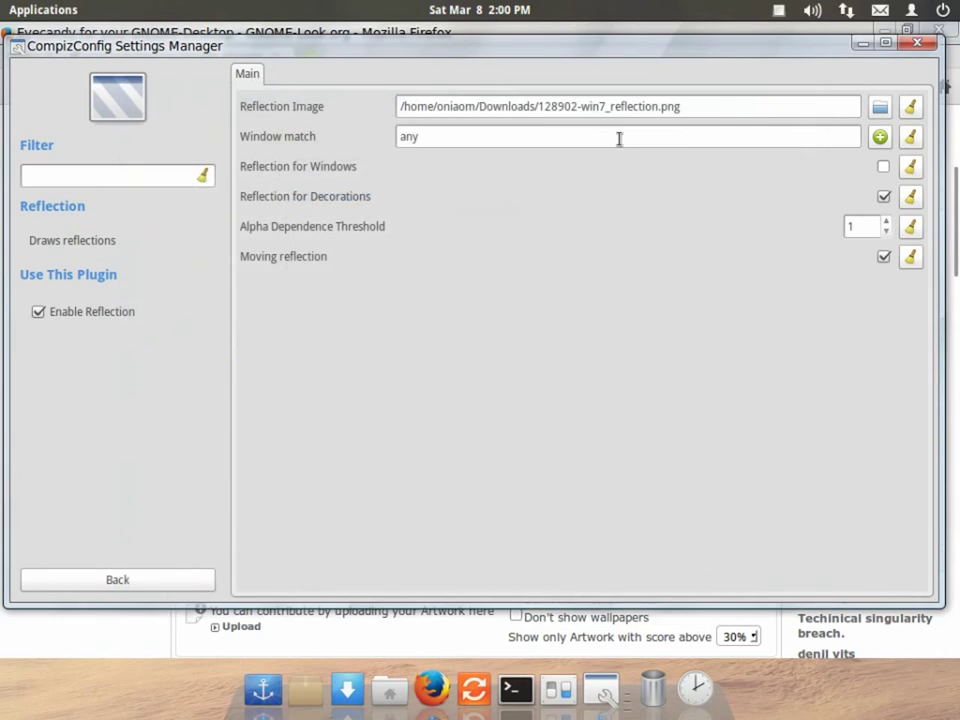
- Examine the moving titlebar reflection by shifting the CompizConfig window and a briefly opened Files window
{"action": "left_click", "coordinate": [713, 105]}
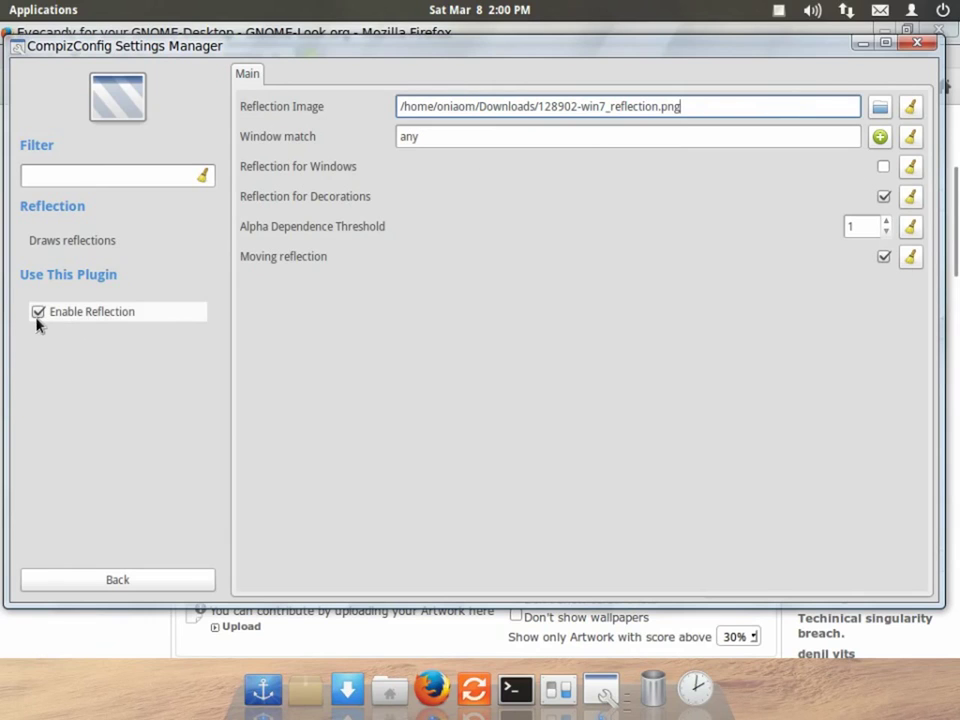
{"action": "left_click_drag", "start_coordinate": [324, 49], "coordinate": [353, 68]}
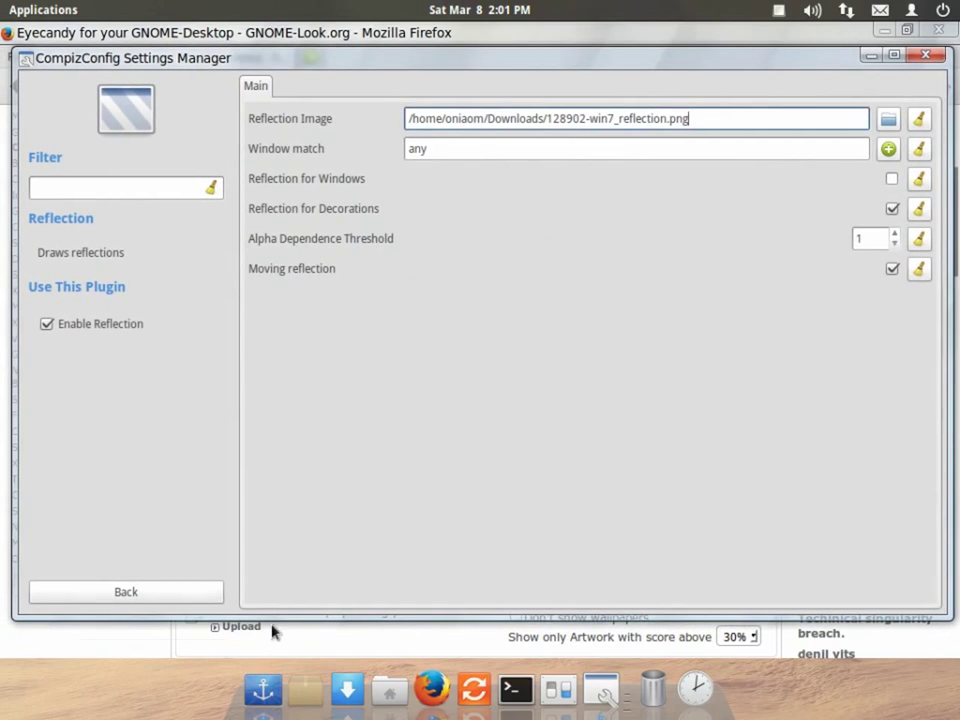
{"action": "left_click", "coordinate": [390, 690]}
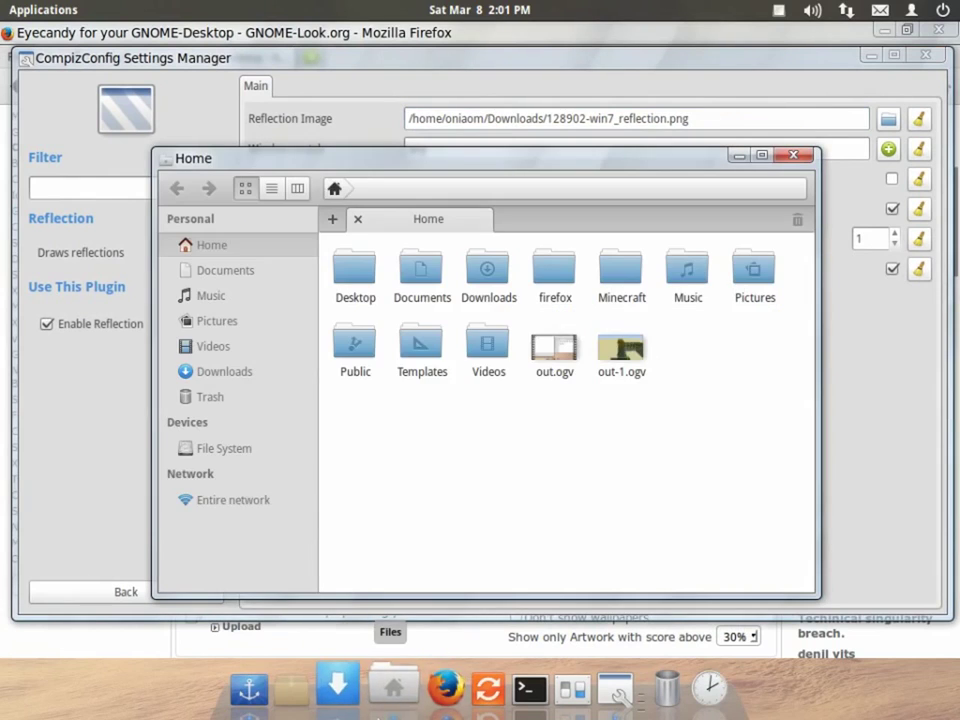
{"action": "left_click_drag", "start_coordinate": [437, 157], "coordinate": [414, 146]}
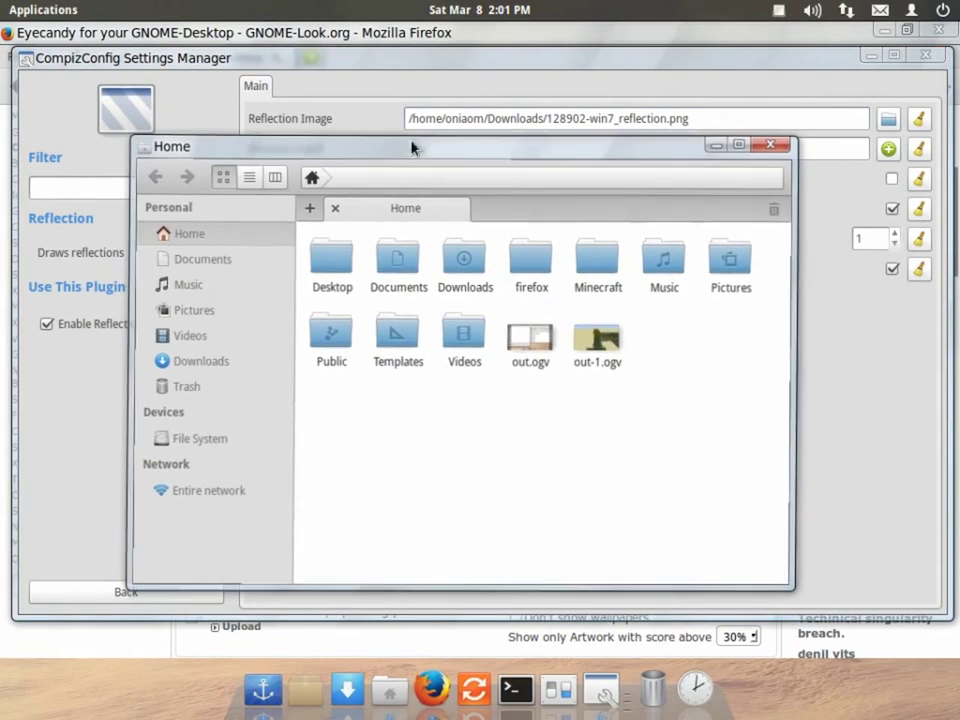
{"action": "left_click", "coordinate": [771, 144]}
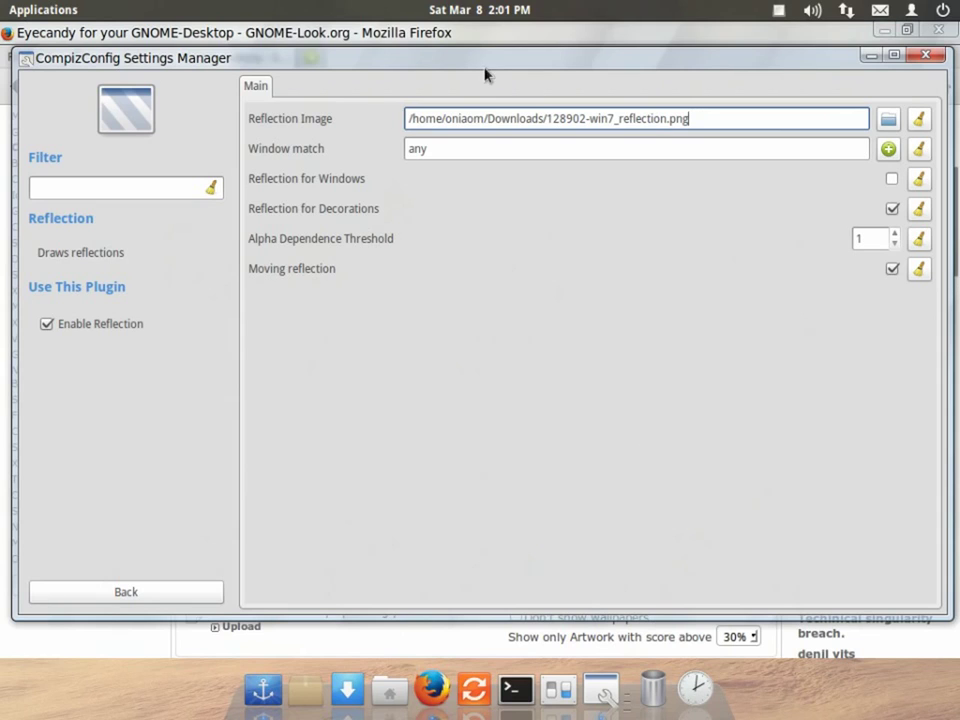
{"action": "left_click_drag", "start_coordinate": [512, 53], "coordinate": [480, 75]}
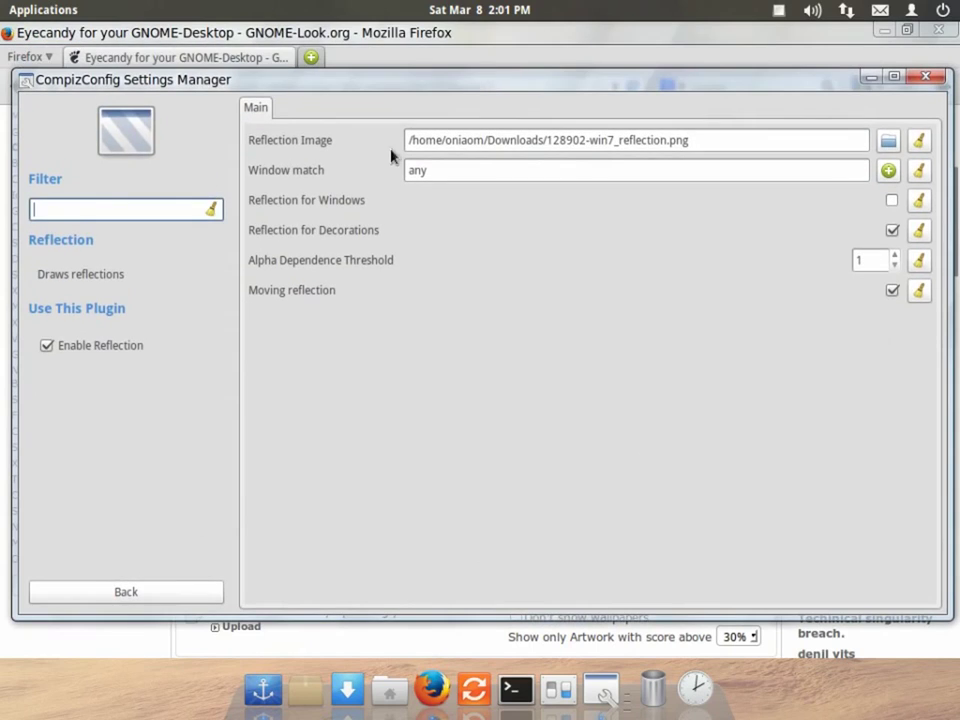
- Return to the plugin list and open the Blur Windows plugin's settings
{"action": "left_click", "coordinate": [127, 593]}
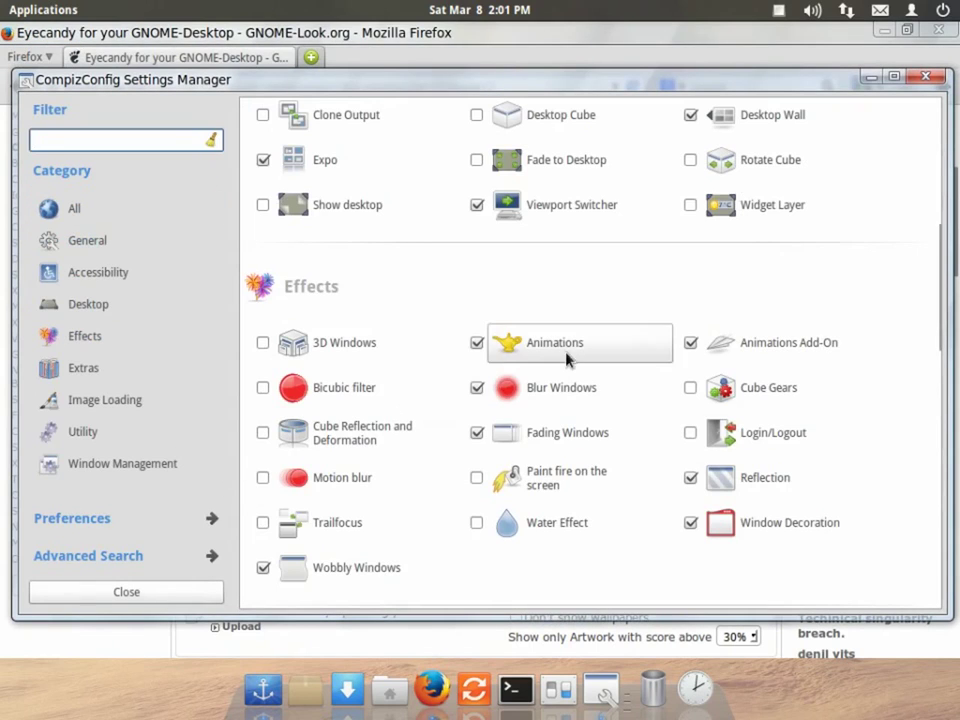
{"action": "left_click", "coordinate": [587, 395]}
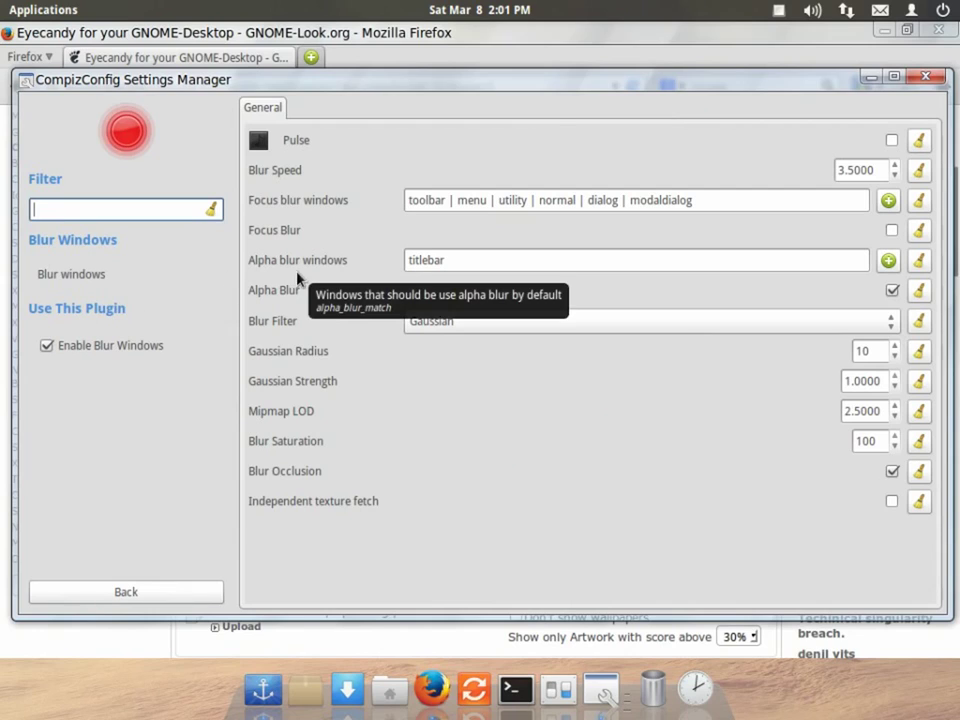
- Inspect the Alpha blur windows setting and the list of Blur Filter options, dismissing the list without choosing another filter
{"action": "left_click", "coordinate": [456, 263]}
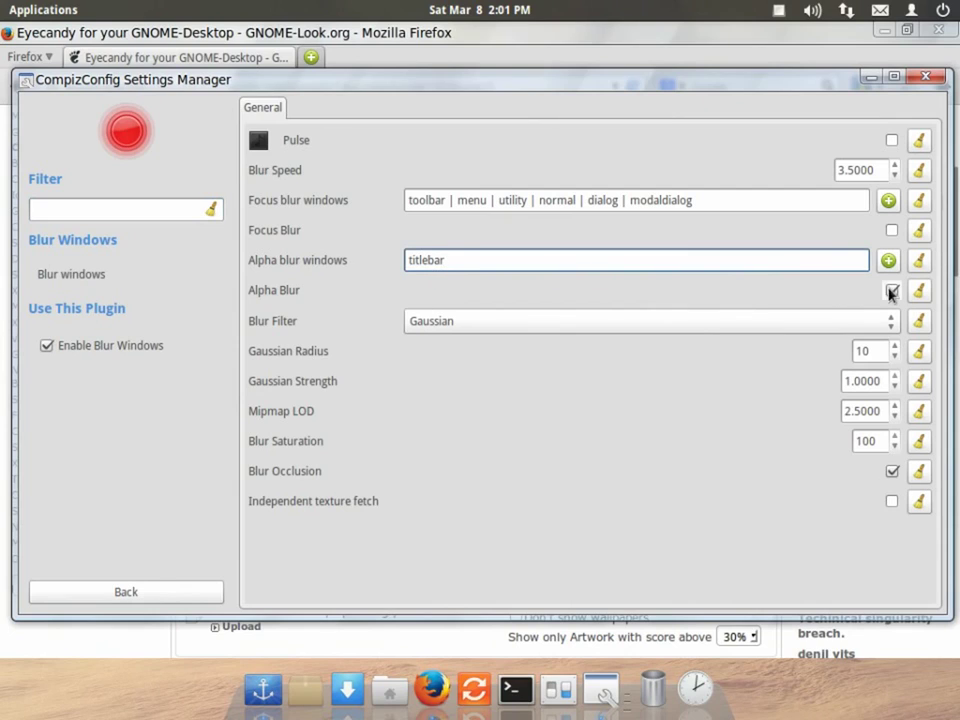
{"action": "left_click", "coordinate": [436, 319]}
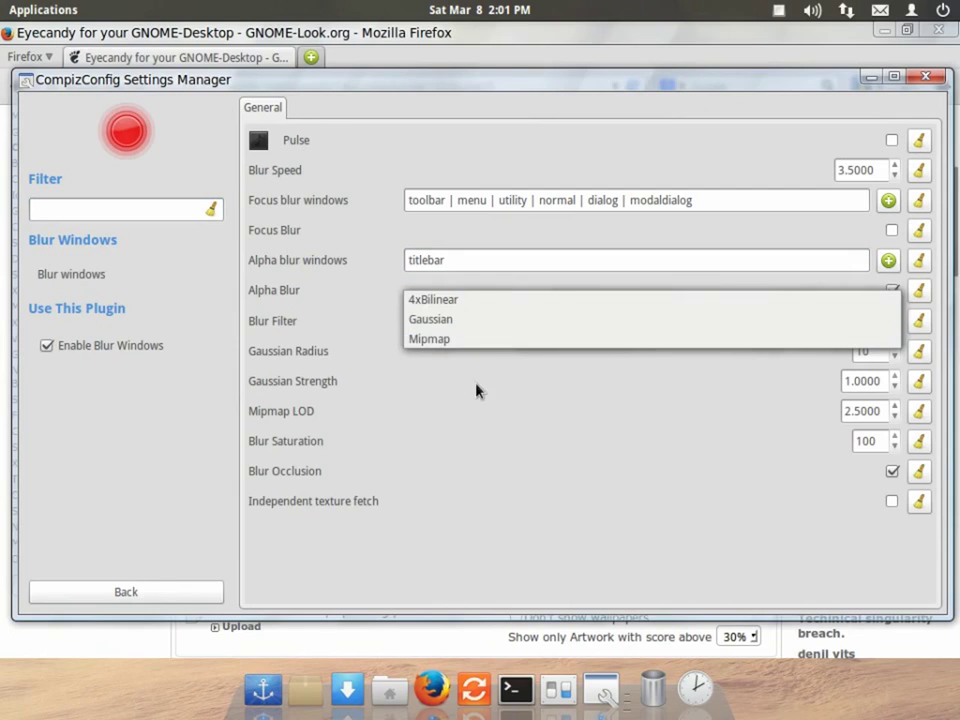
{"action": "left_click", "coordinate": [463, 531]}
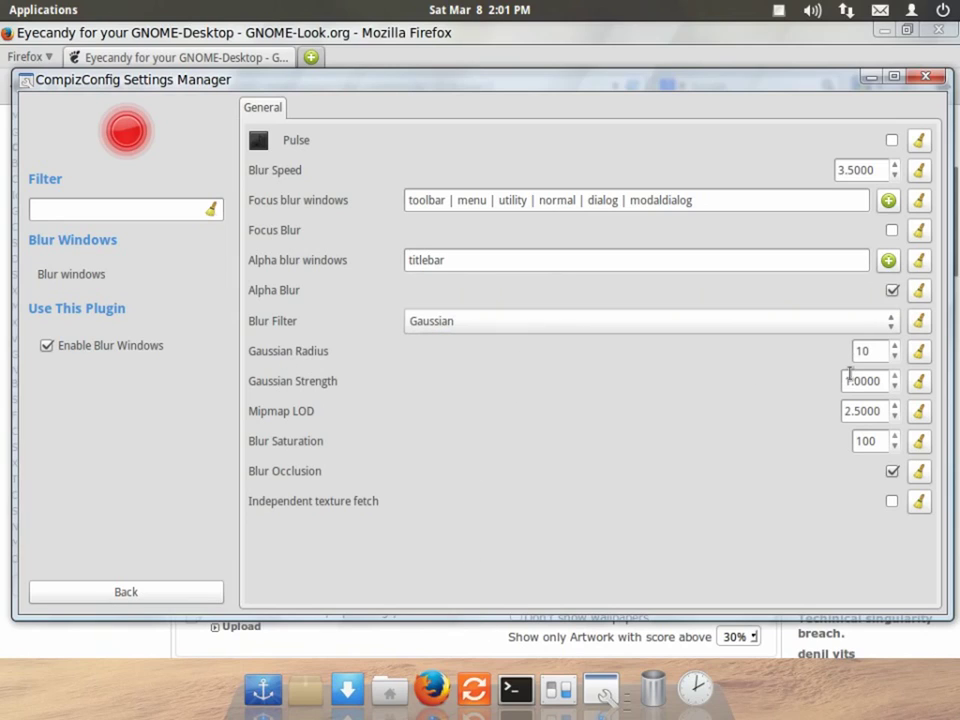
- Examine the titlebar blur by moving the CompizConfig window over the web page behind it
{"action": "mouse_move", "coordinate": [642, 88]}
{"action": "left_mouse_down"}
{"action": "mouse_move", "coordinate": [686, 88]}
{"action": "mouse_move", "coordinate": [642, 86]}
{"action": "left_mouse_up"}
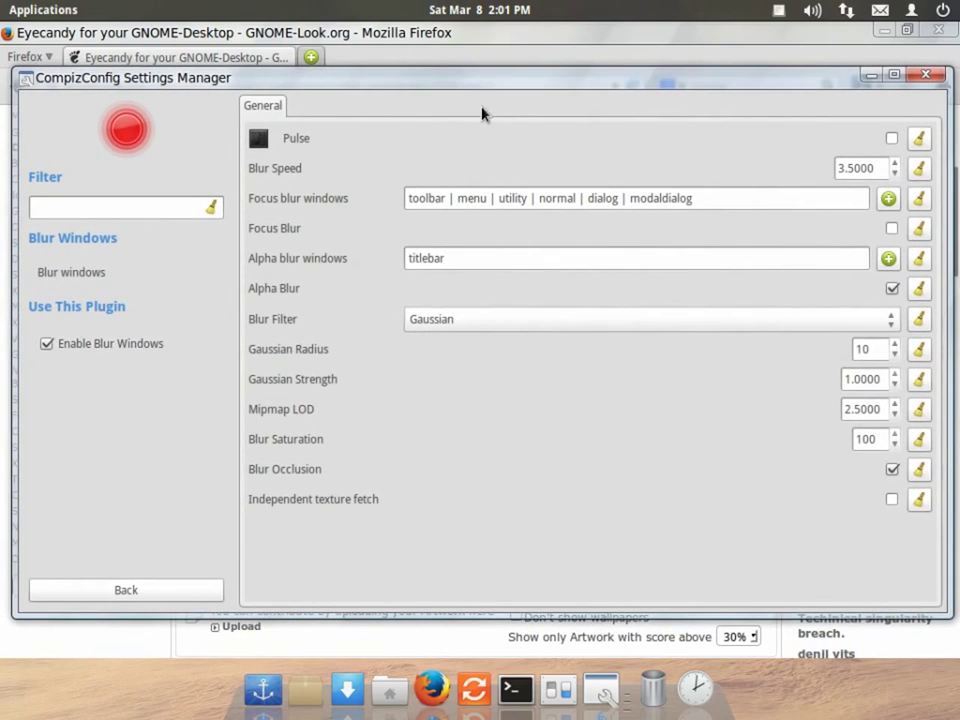
{"action": "left_click_drag", "start_coordinate": [590, 85], "coordinate": [560, 82]}
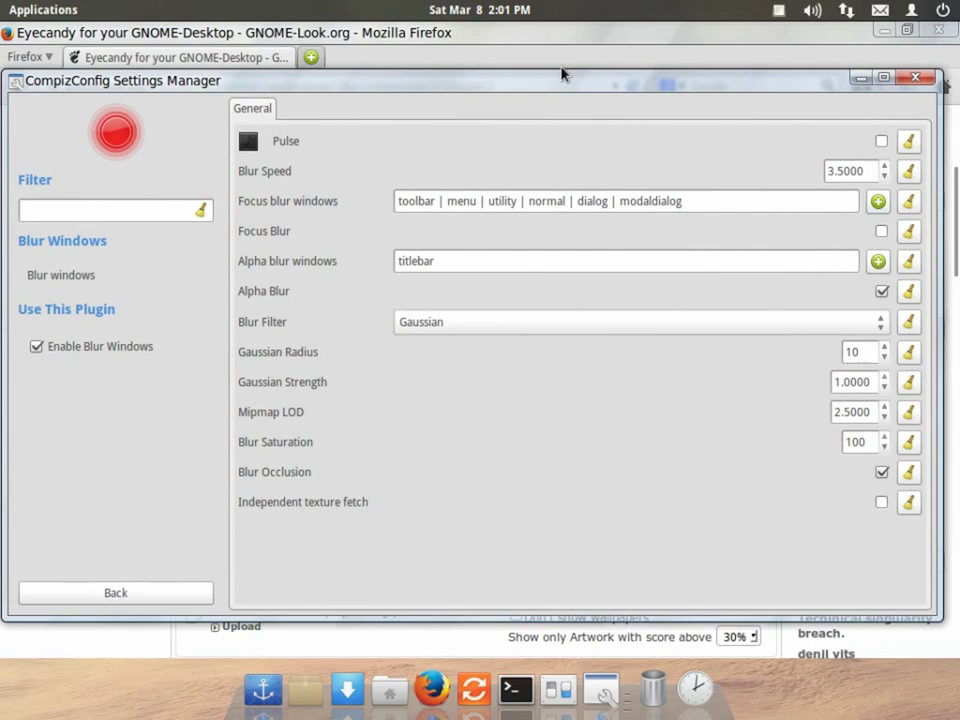
{"action": "left_click_drag", "start_coordinate": [563, 74], "coordinate": [589, 78]}
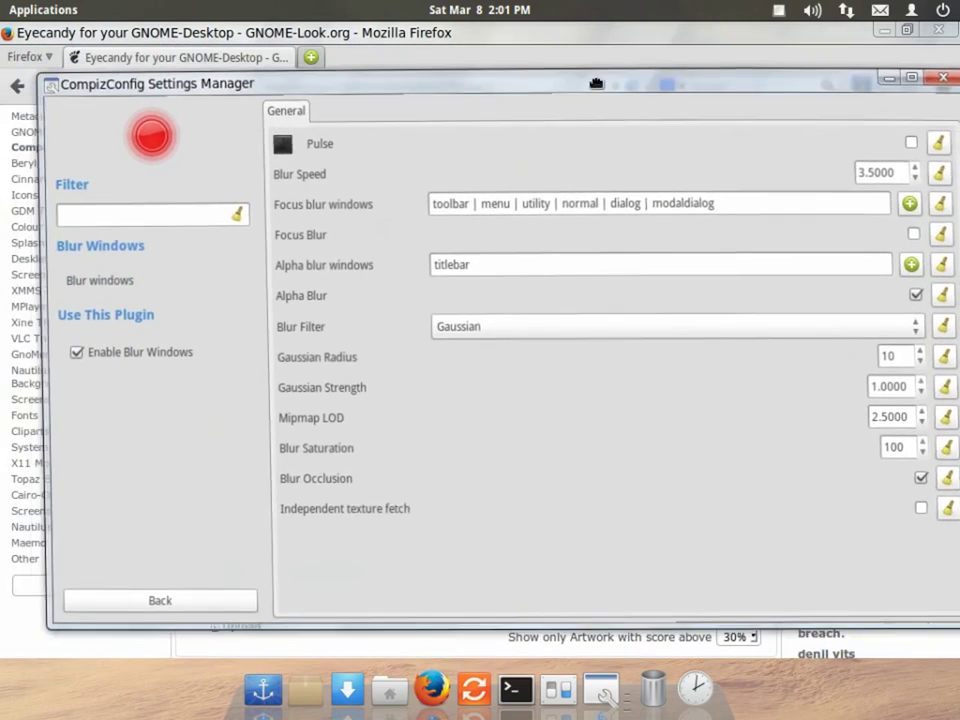
- Leave the Blur Windows settings, close CompizConfig Settings Manager and minimize Firefox to show the desktop
{"action": "left_click", "coordinate": [175, 596]}
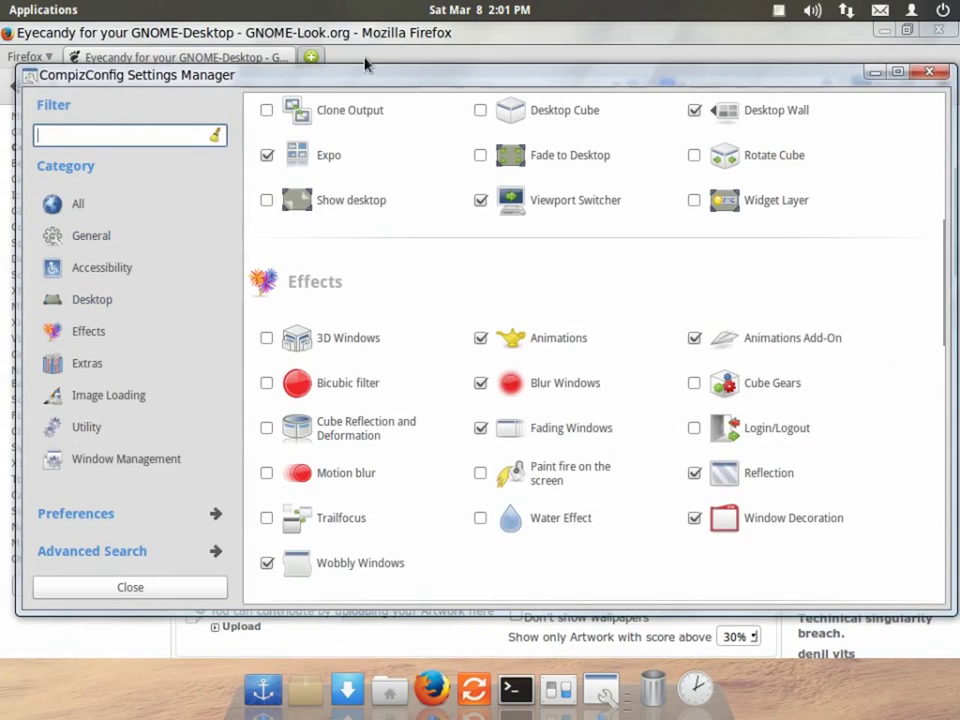
{"action": "left_click", "coordinate": [933, 74]}
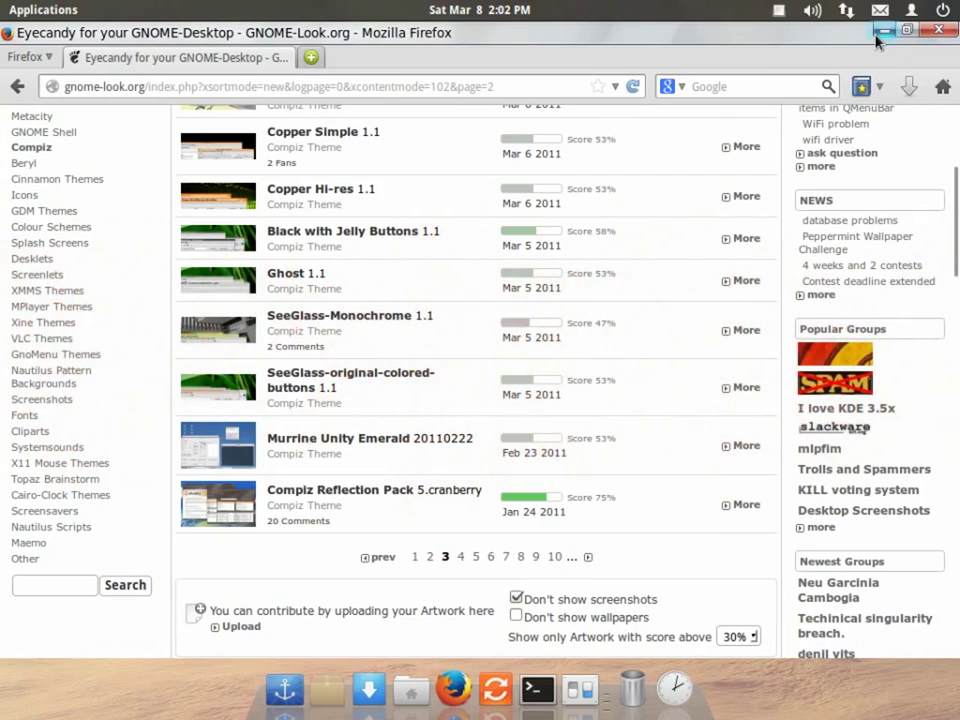
{"action": "left_click", "coordinate": [877, 37]}
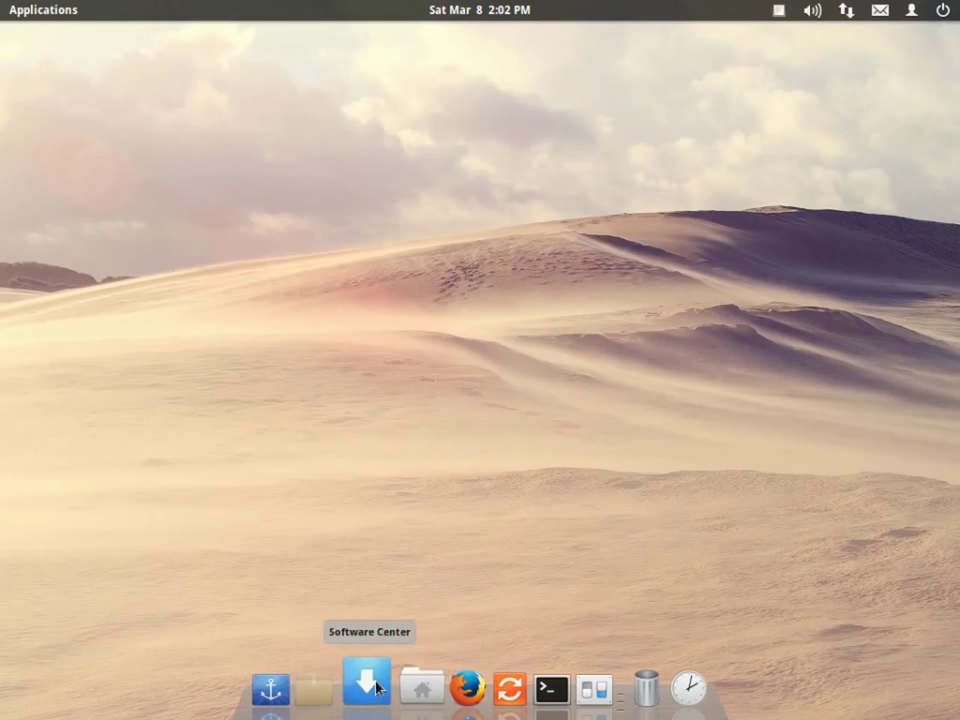
- Open a Files window on the Home folder, move it to preview the window effects and close it
{"action": "left_click", "coordinate": [405, 690]}
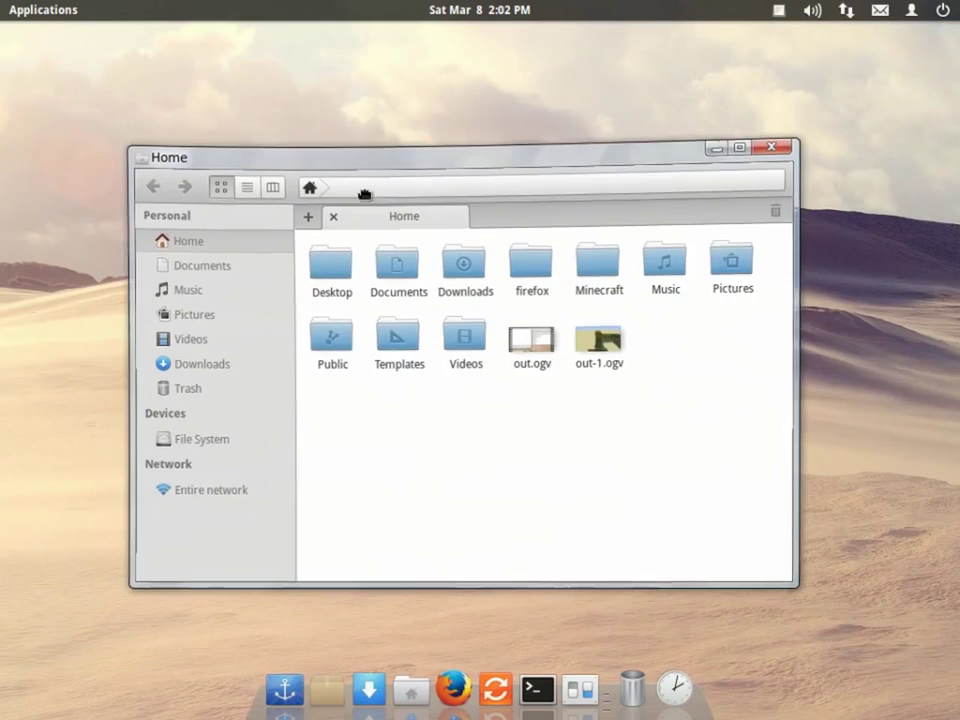
{"action": "left_click_drag", "start_coordinate": [378, 158], "coordinate": [419, 207]}
{"action": "left_click", "coordinate": [809, 201]}
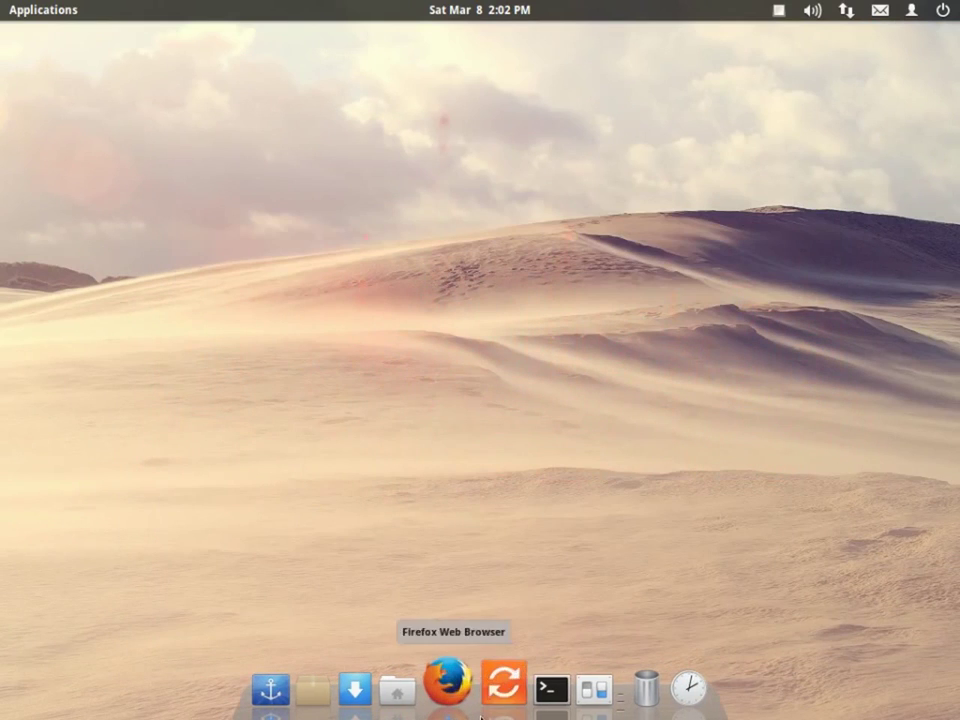
- Open a terminal window, move it around the desktop to examine its titlebar reflection and blur, and close it
{"action": "left_click", "coordinate": [546, 676]}
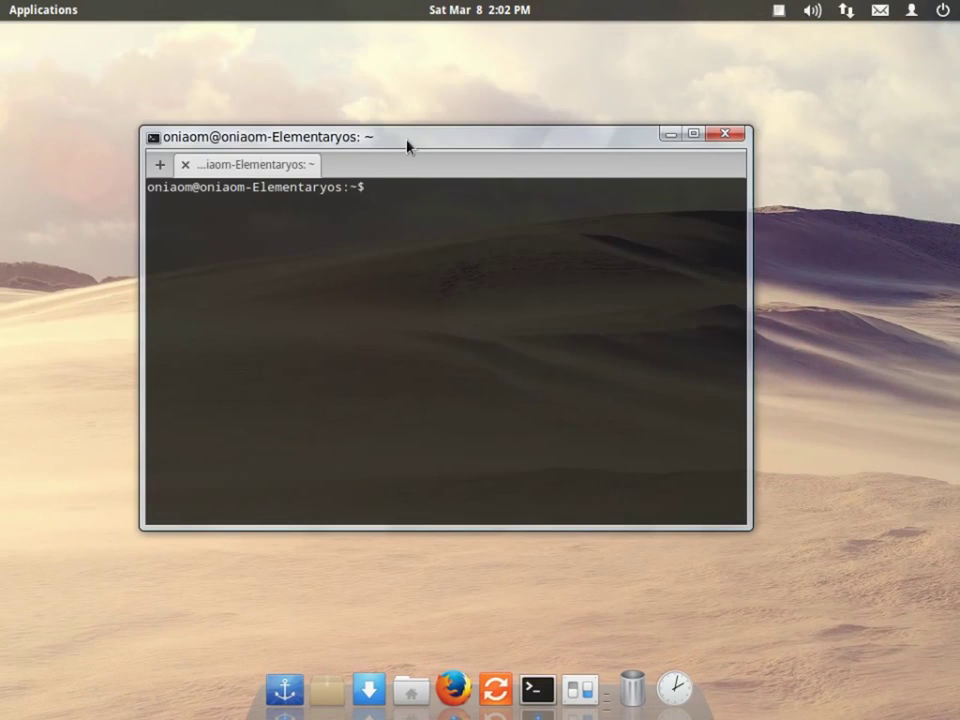
{"action": "left_click_drag", "start_coordinate": [449, 128], "coordinate": [680, 130]}
{"action": "left_click_drag", "start_coordinate": [557, 133], "coordinate": [641, 126]}
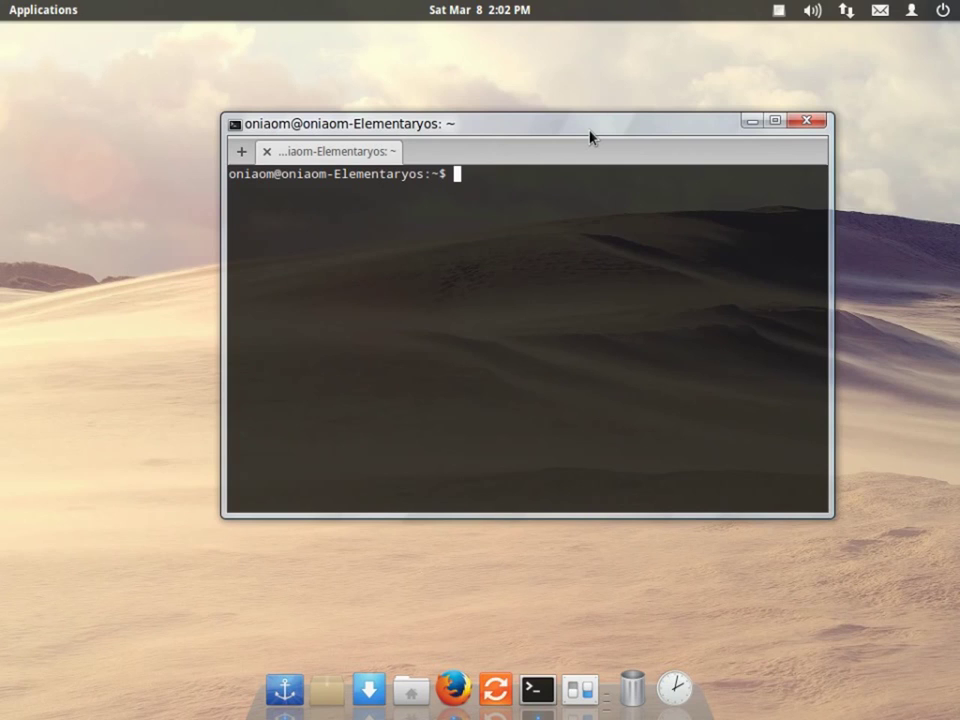
{"action": "left_click", "coordinate": [549, 123]}
{"action": "left_click_drag", "start_coordinate": [549, 123], "coordinate": [467, 182]}
{"action": "left_click", "coordinate": [689, 181]}
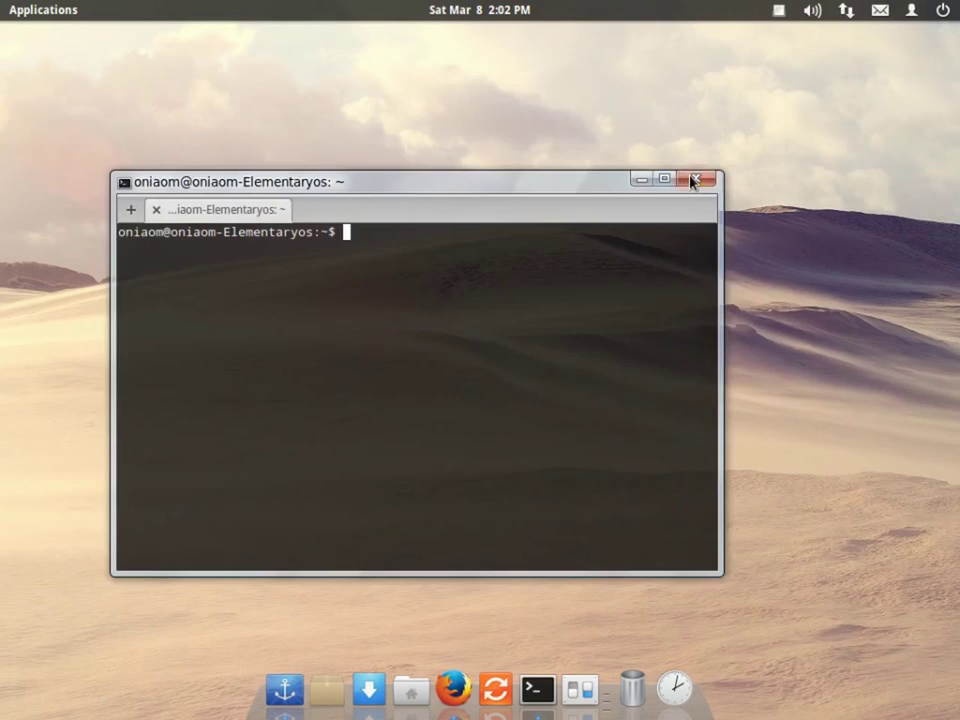
{"action": "left_click", "coordinate": [690, 181]}
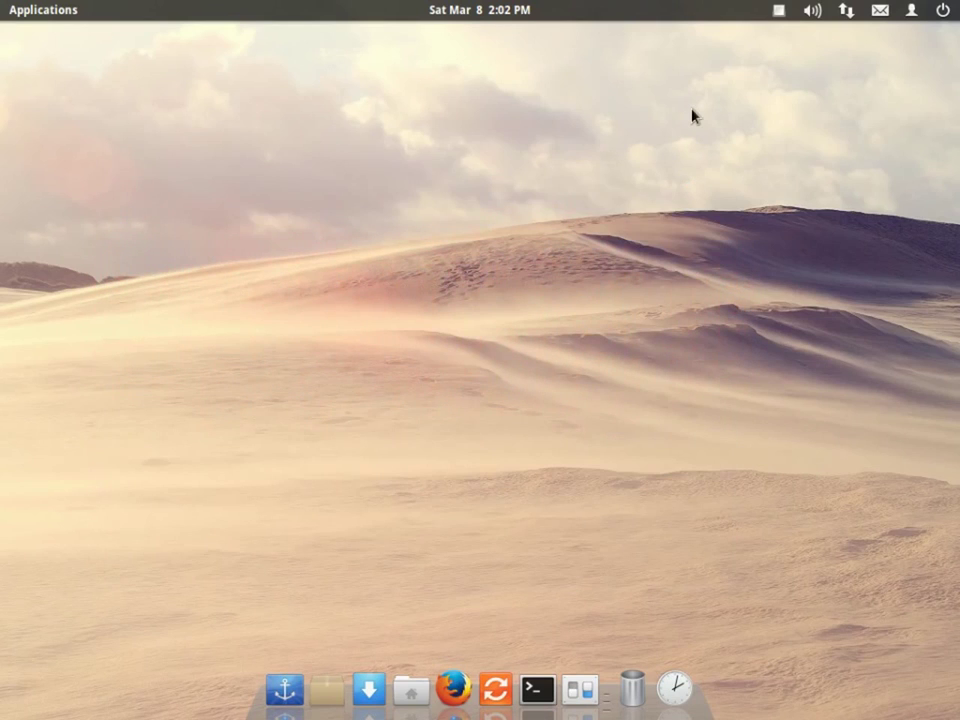